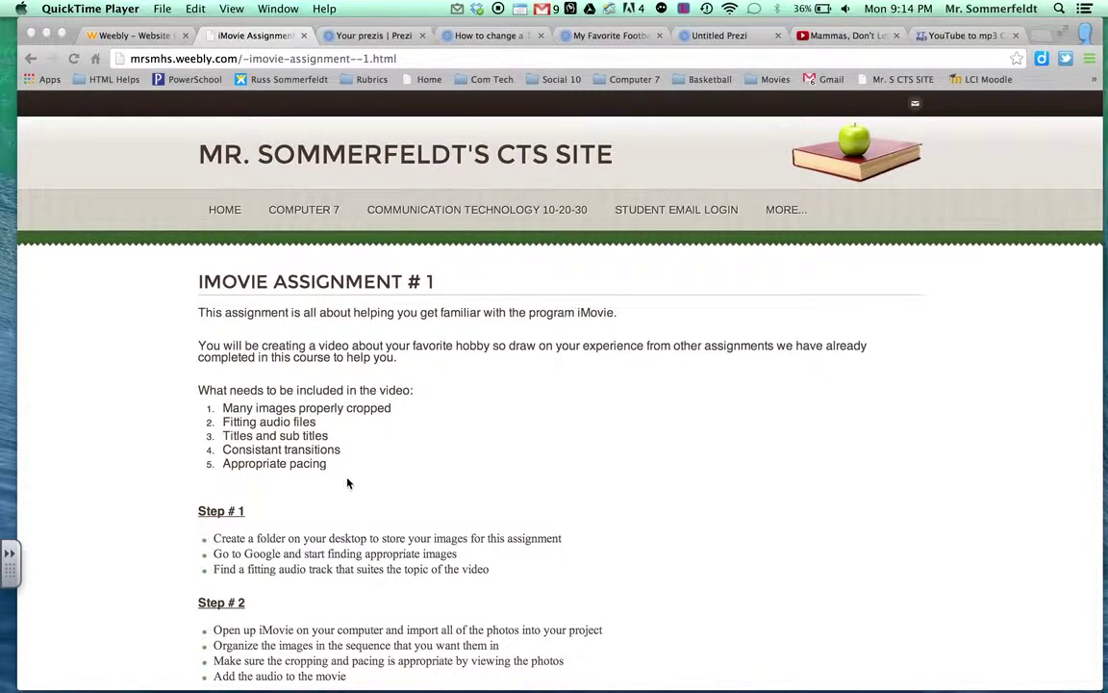
Read the iMovie assignment requirements and highlight the Step # 1 instruction about creating a desktop folder for images.
scroll(456, 446, down, 3)
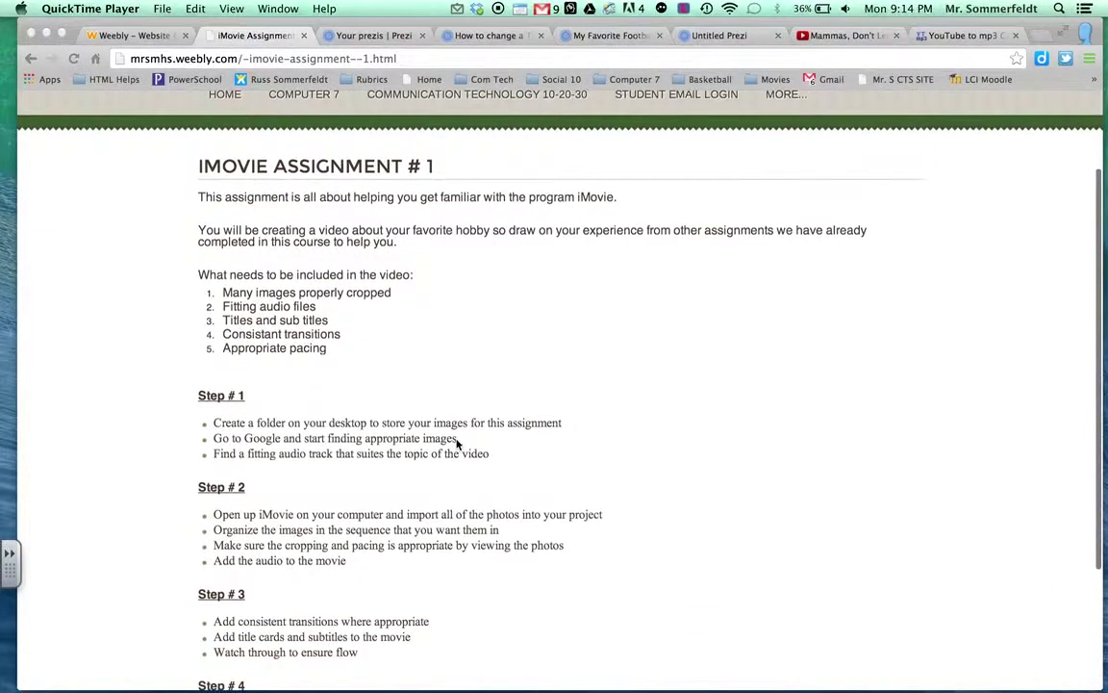
scroll(457, 442, down, 1)
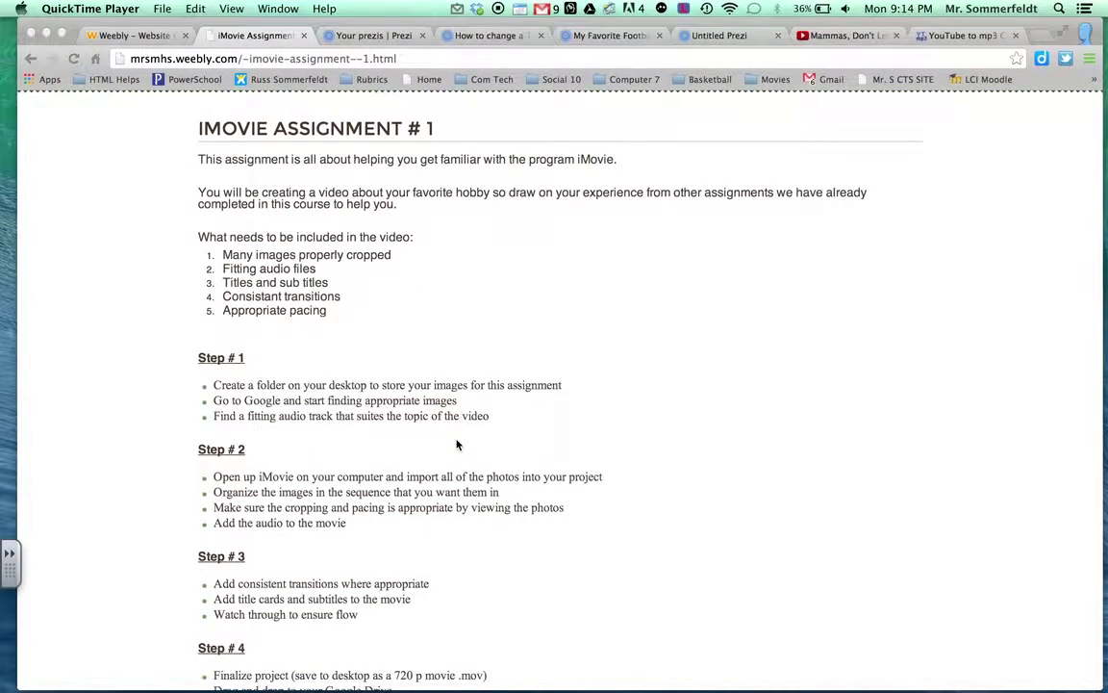
click(228, 387)
drag(213, 385, 563, 389)
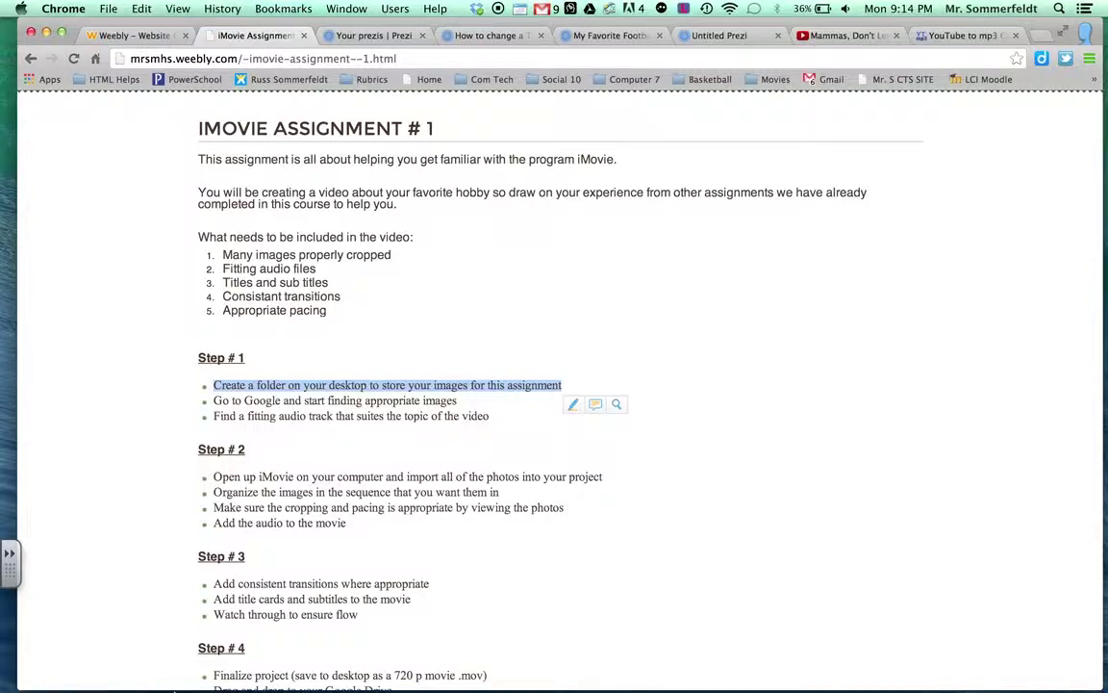
Switch to Finder and create a folder named "iMovie Files" on the Desktop.
click(33, 676)
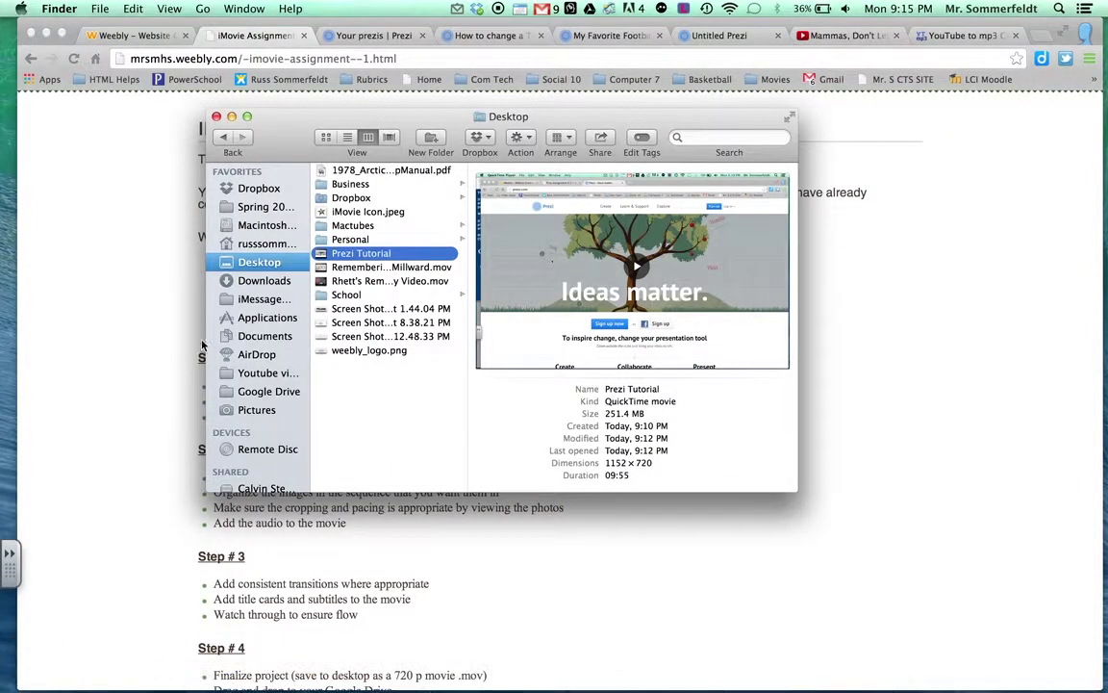
right_click(363, 395)
click(389, 400)
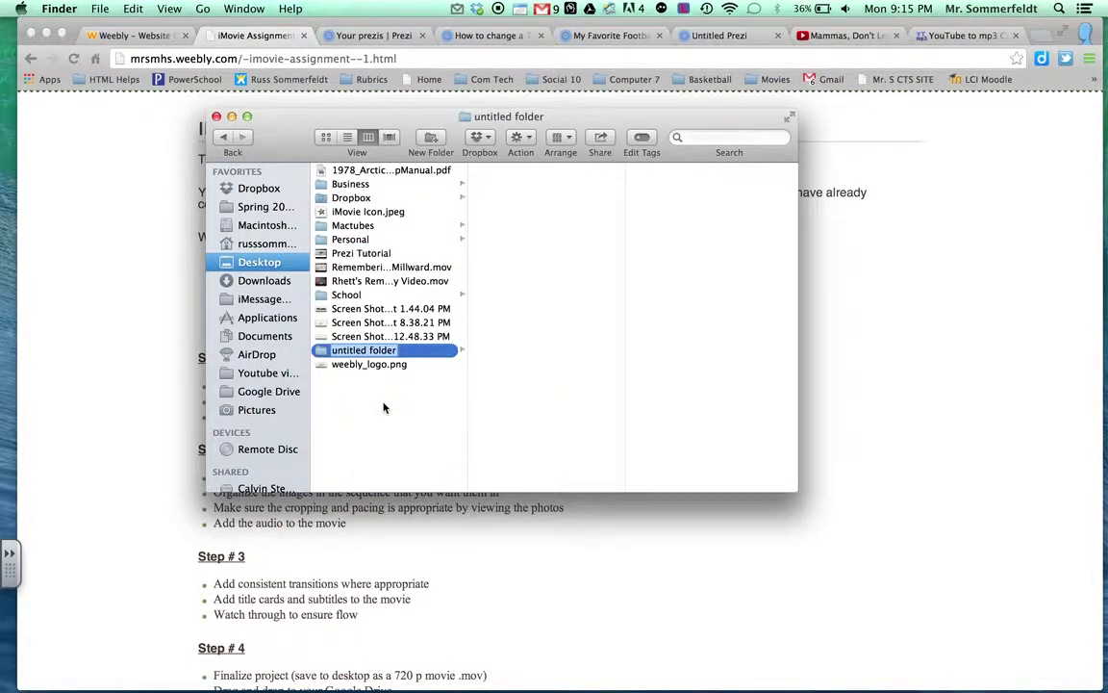
text(iMov)
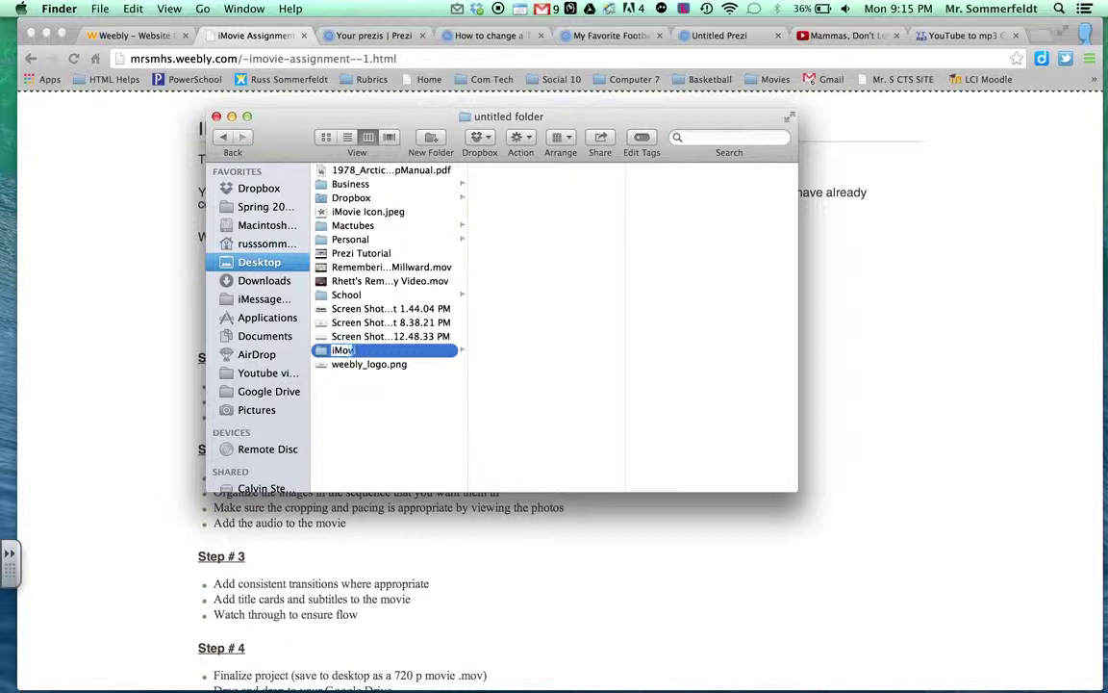
text(ie Files)
Create a subfolder named "Assignment # 1" inside the iMovie Files folder.
right_click(528, 270)
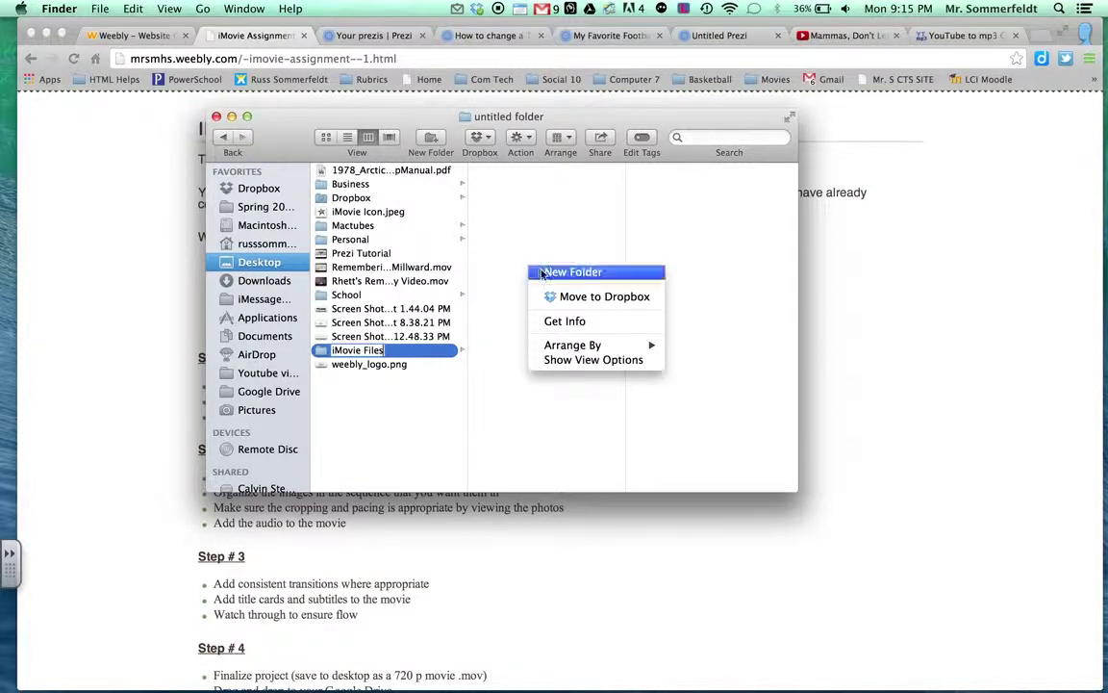
click(541, 275)
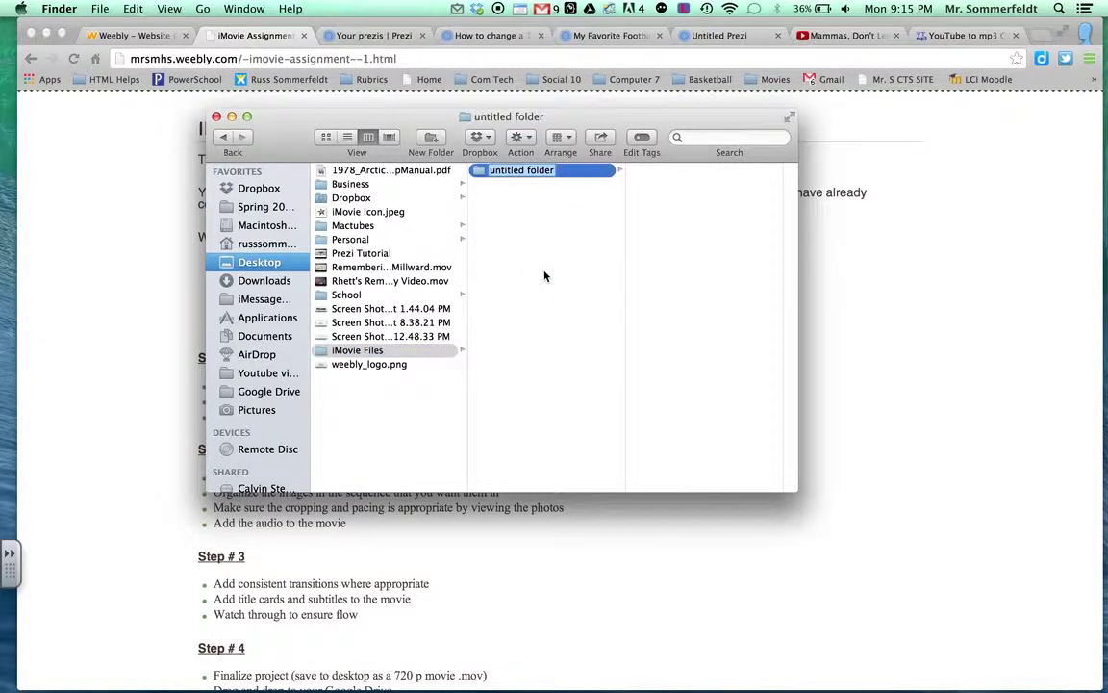
text(Assi)
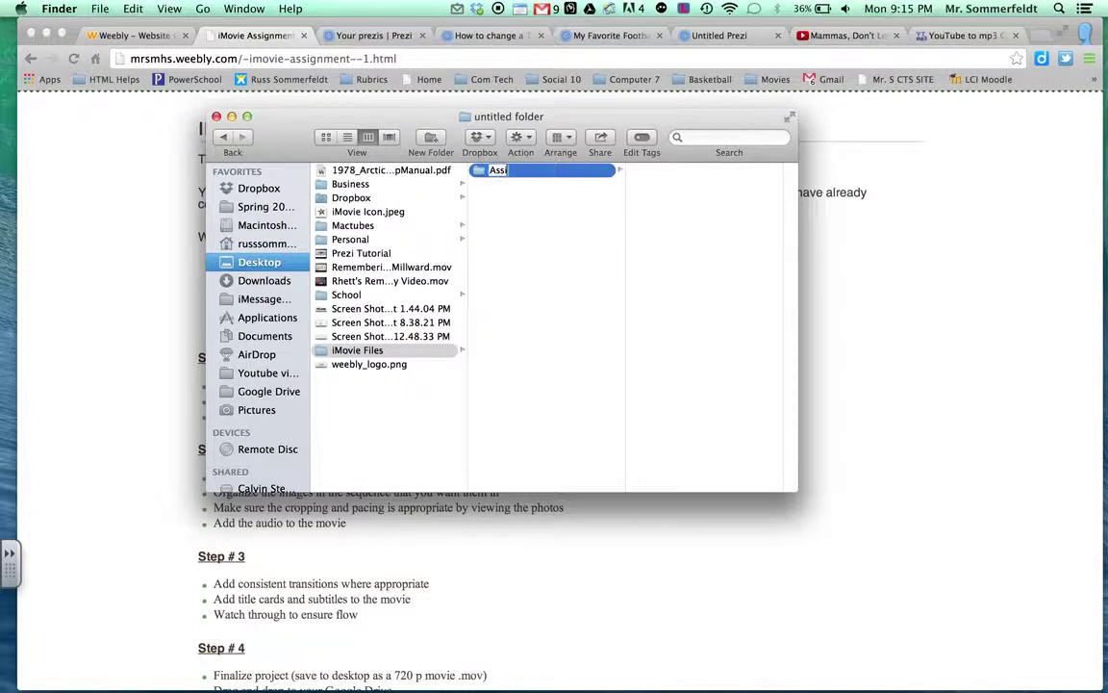
text(gnment # 1)
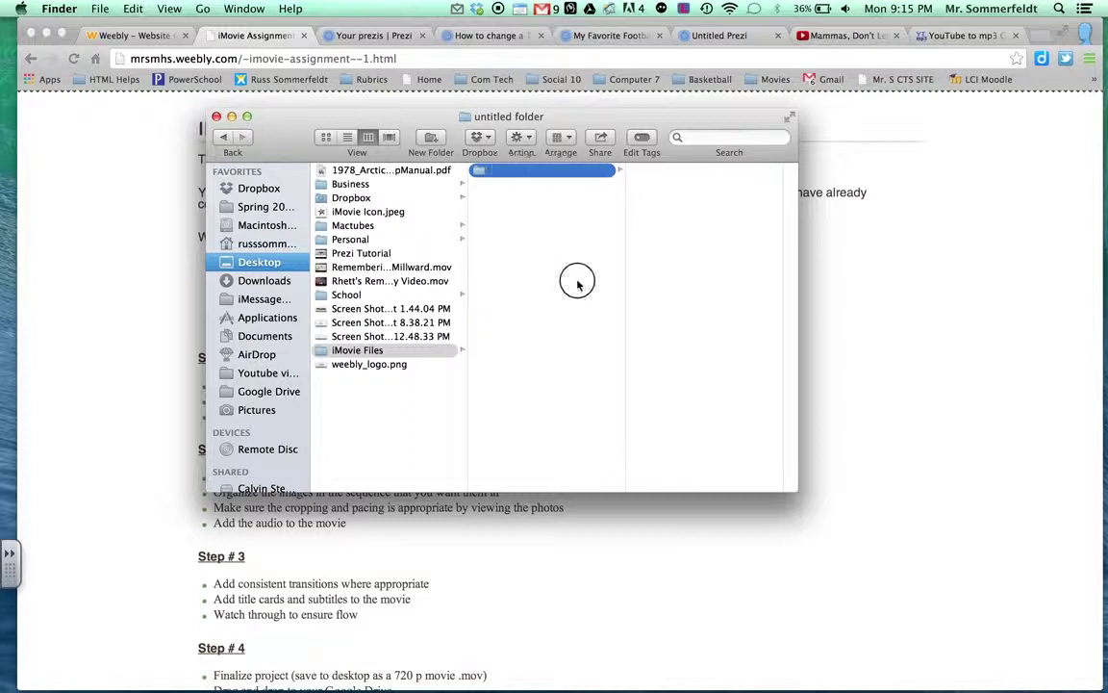
click(511, 204)
Create a second subfolder named "Assignment # 2" inside the iMovie Files folder.
right_click(518, 218)
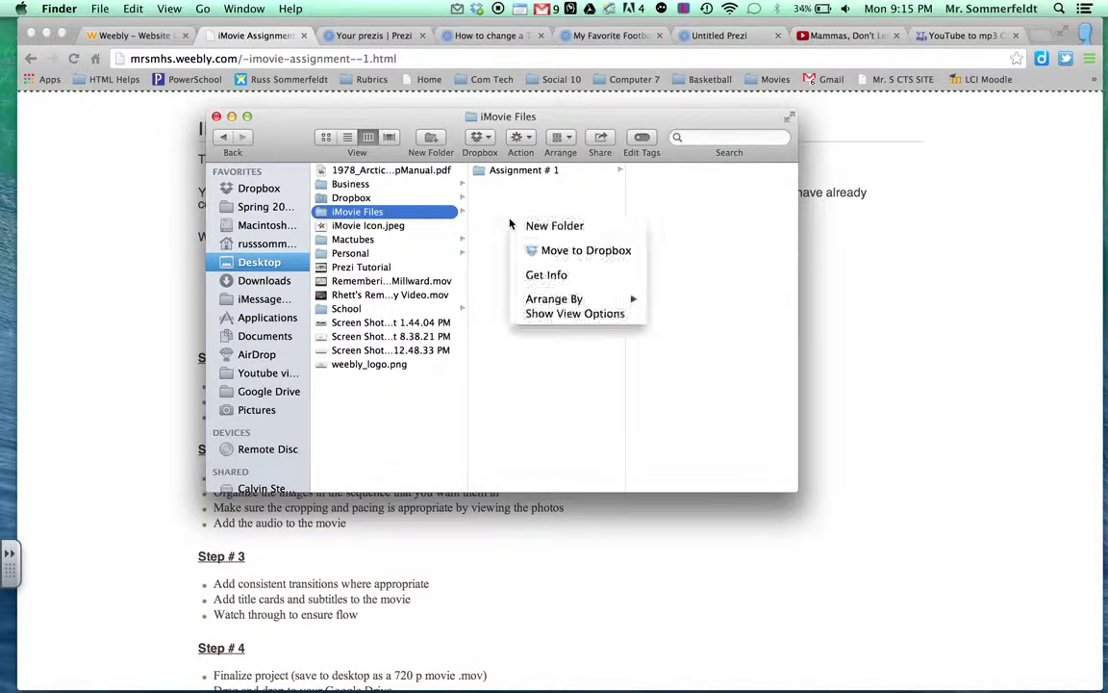
click(528, 225)
text(Assignment # 2)
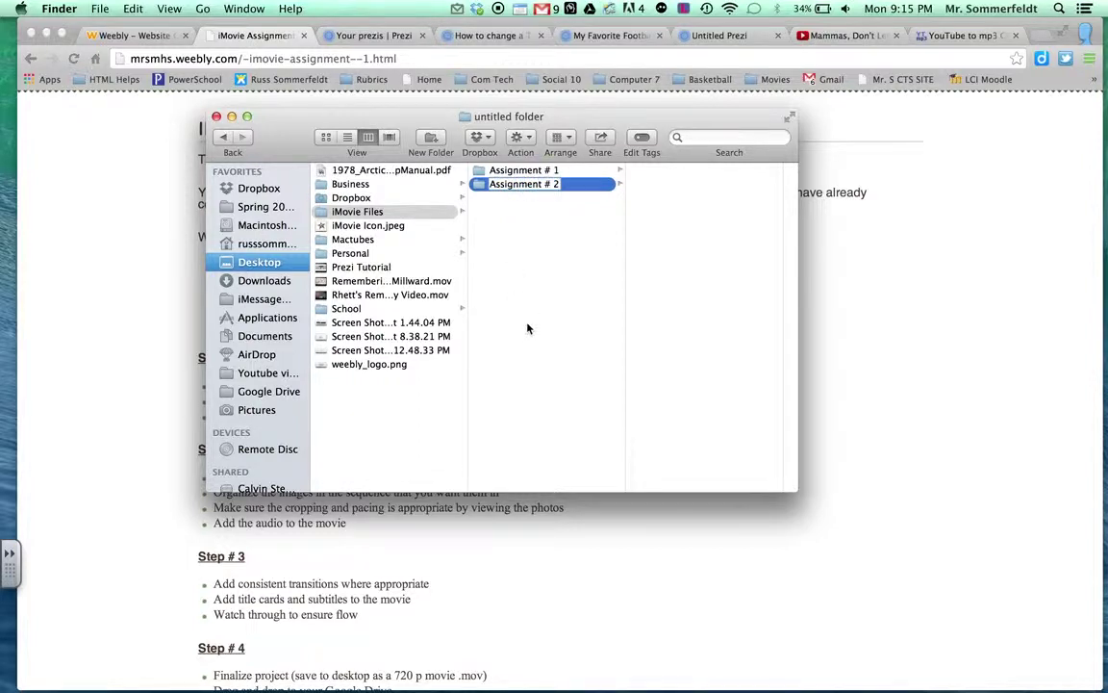
click(527, 329)
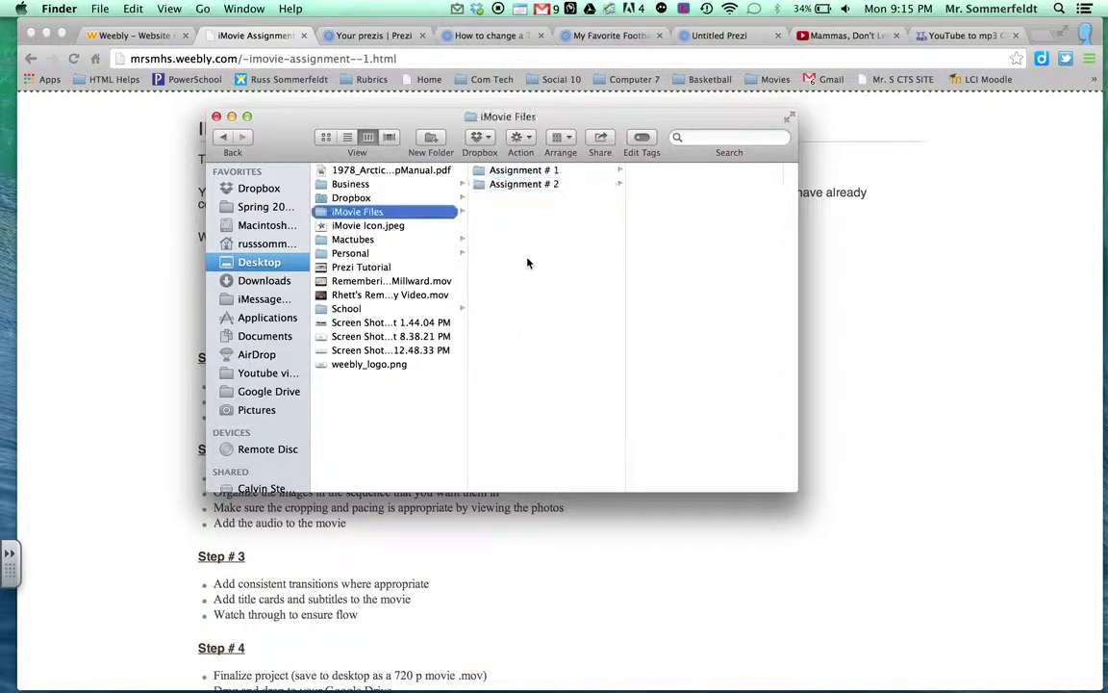
Select the Assignment # 1 folder and move the Finder window below the assignment page's Step # 1 instructions.
click(543, 170)
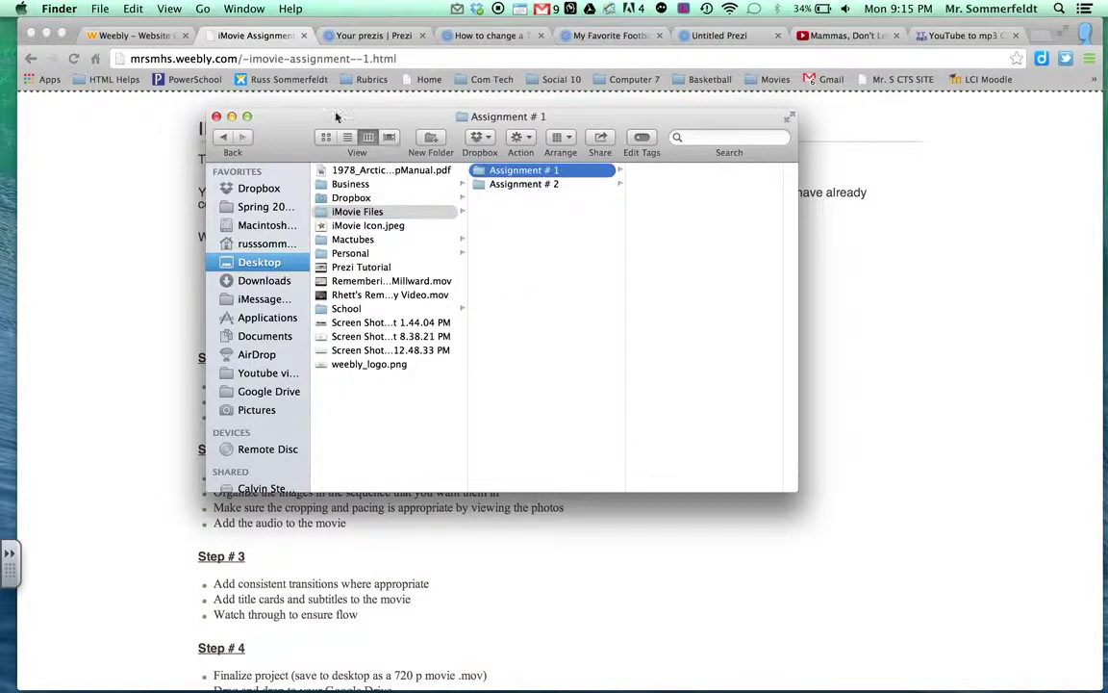
drag(299, 119, 285, 80)
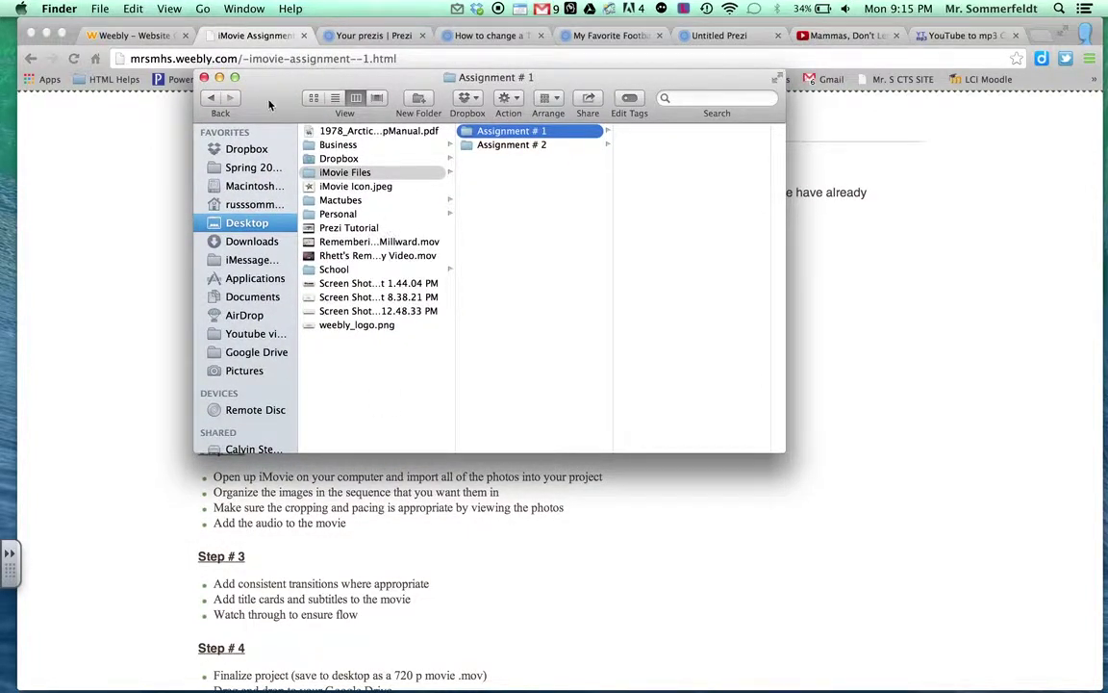
drag(269, 104, 231, 461)
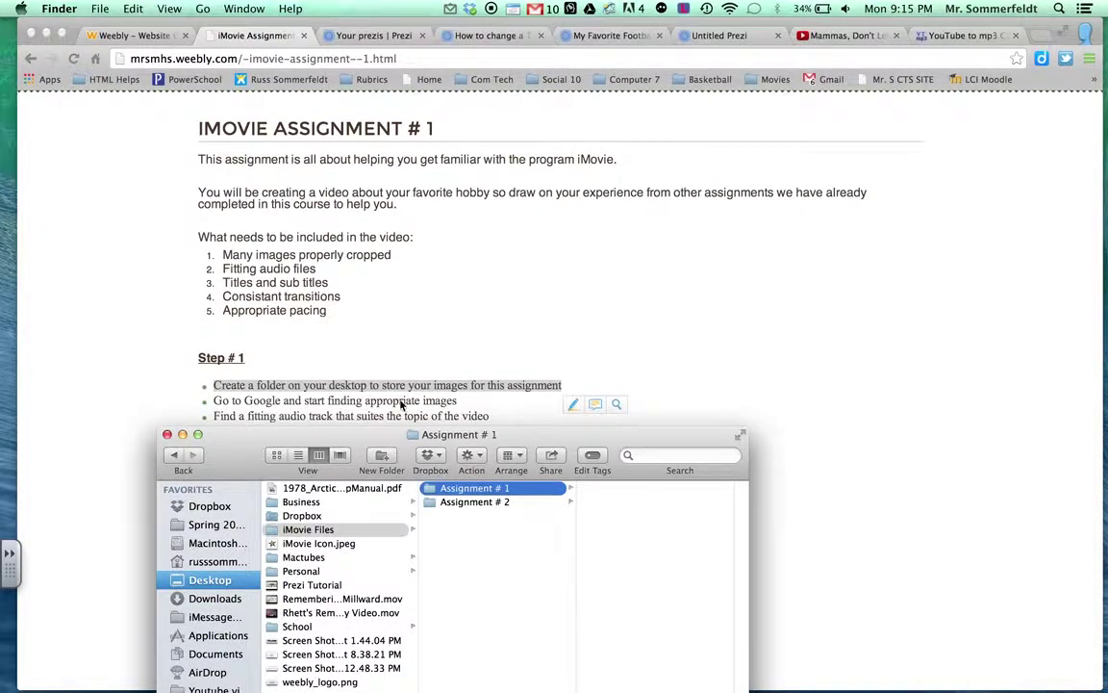
drag(228, 468, 227, 473)
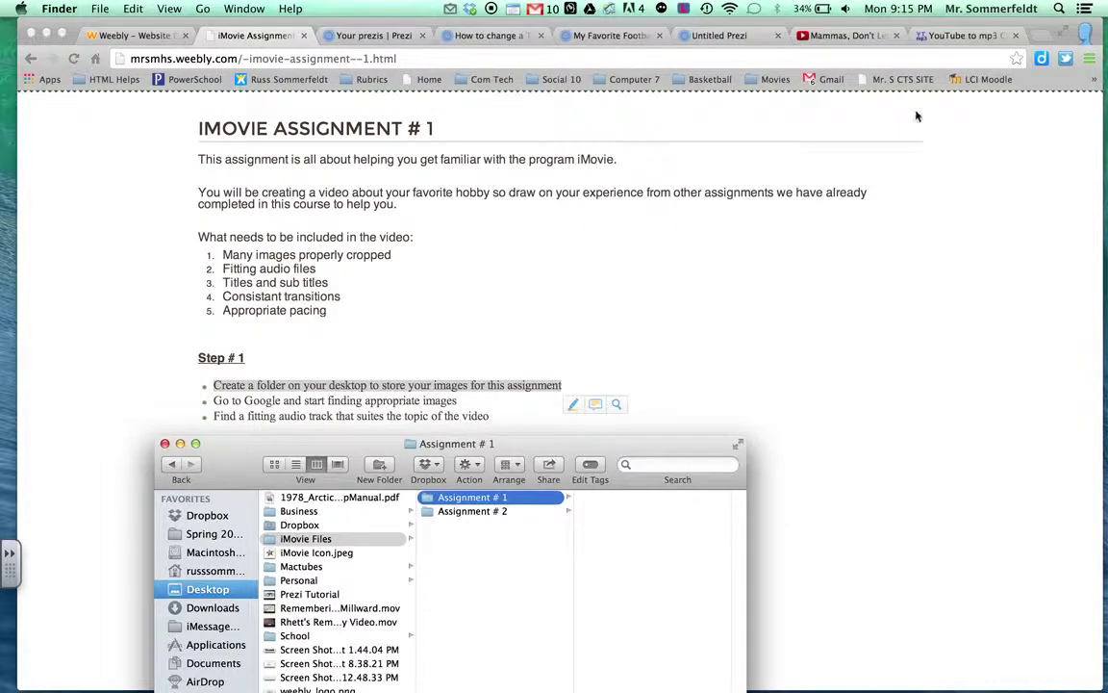
Search Google for "Dirtbiking" in a new Chrome tab and open the image of the rider spraying sand.
click(1041, 37)
click(1039, 37)
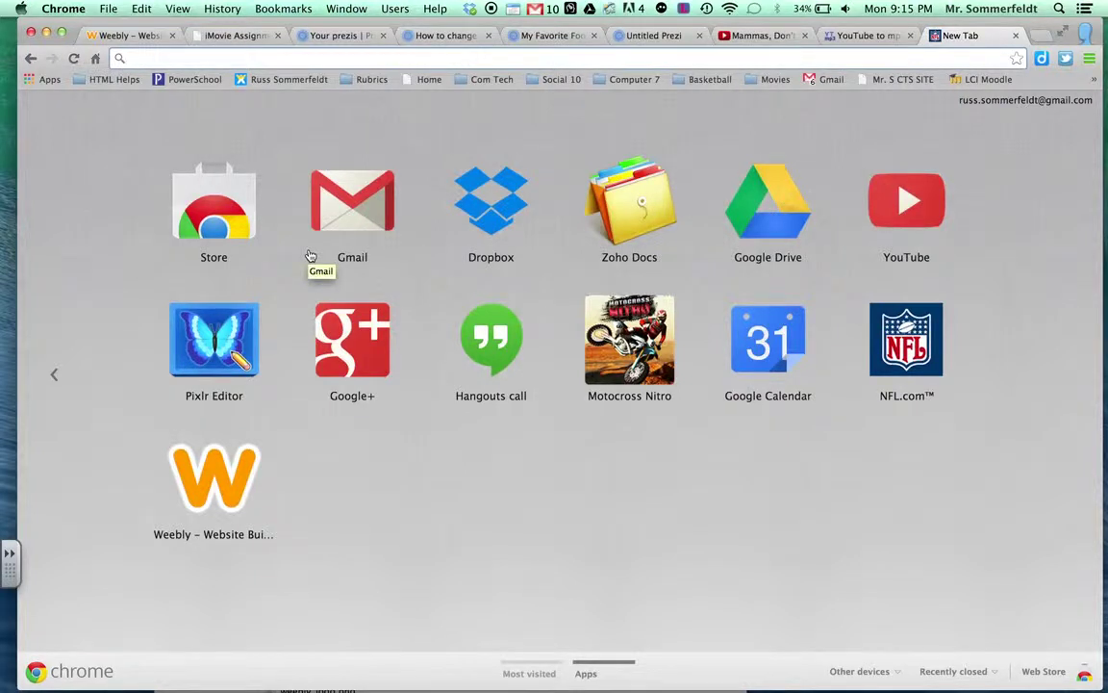
text(Dirtbi)
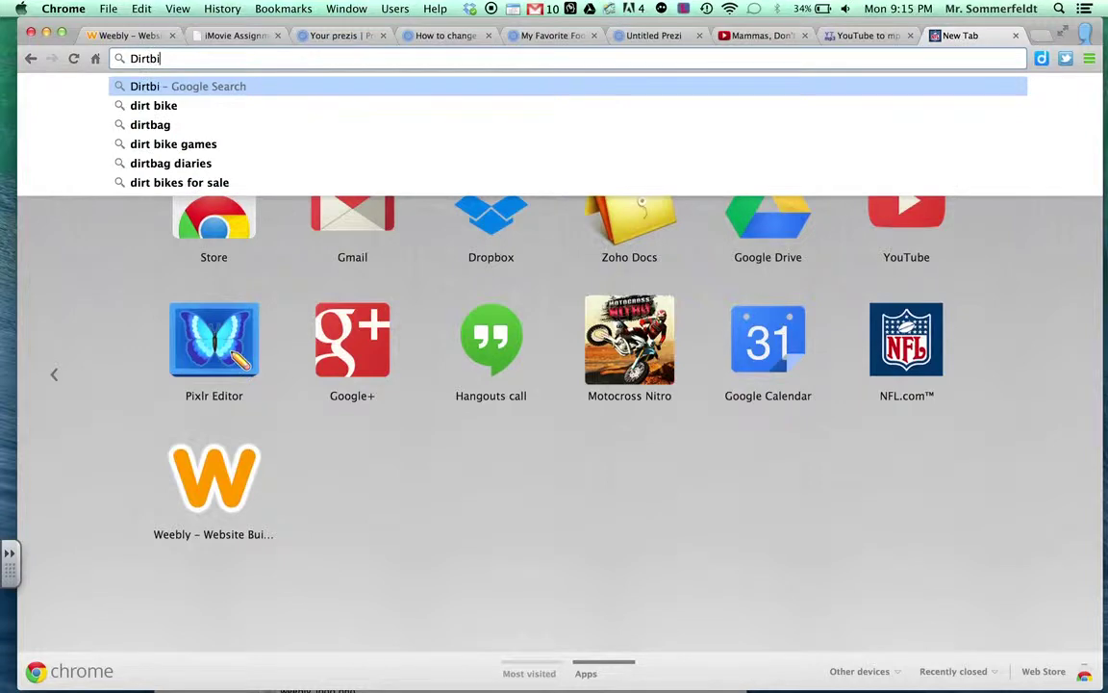
text(king)
key(Return)
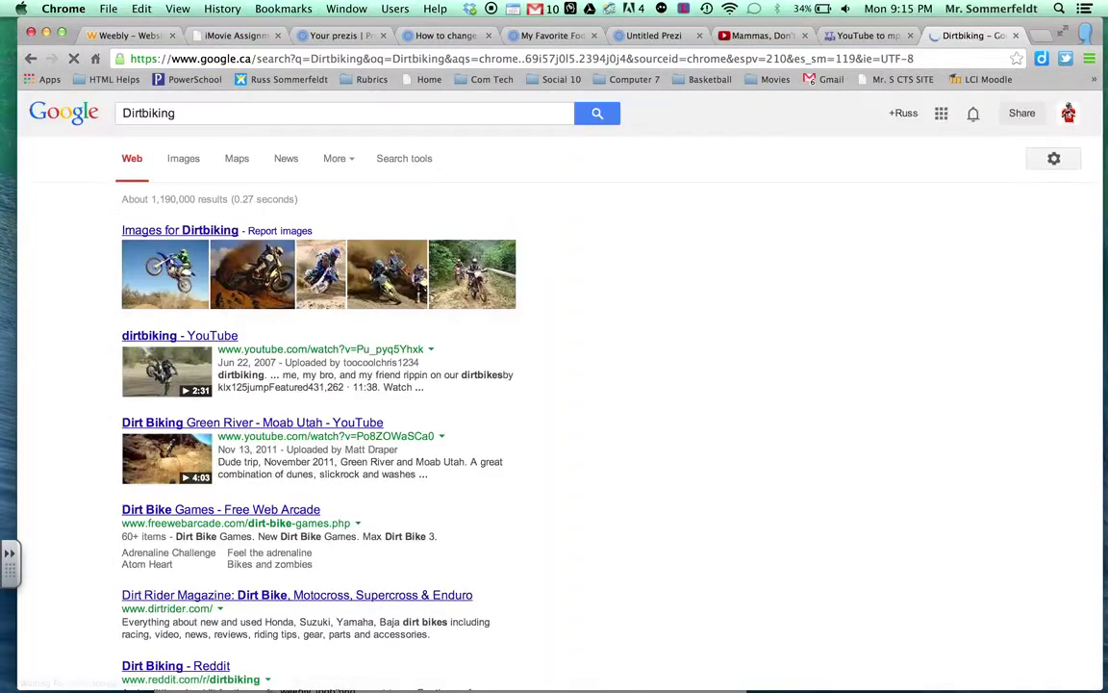
click(247, 274)
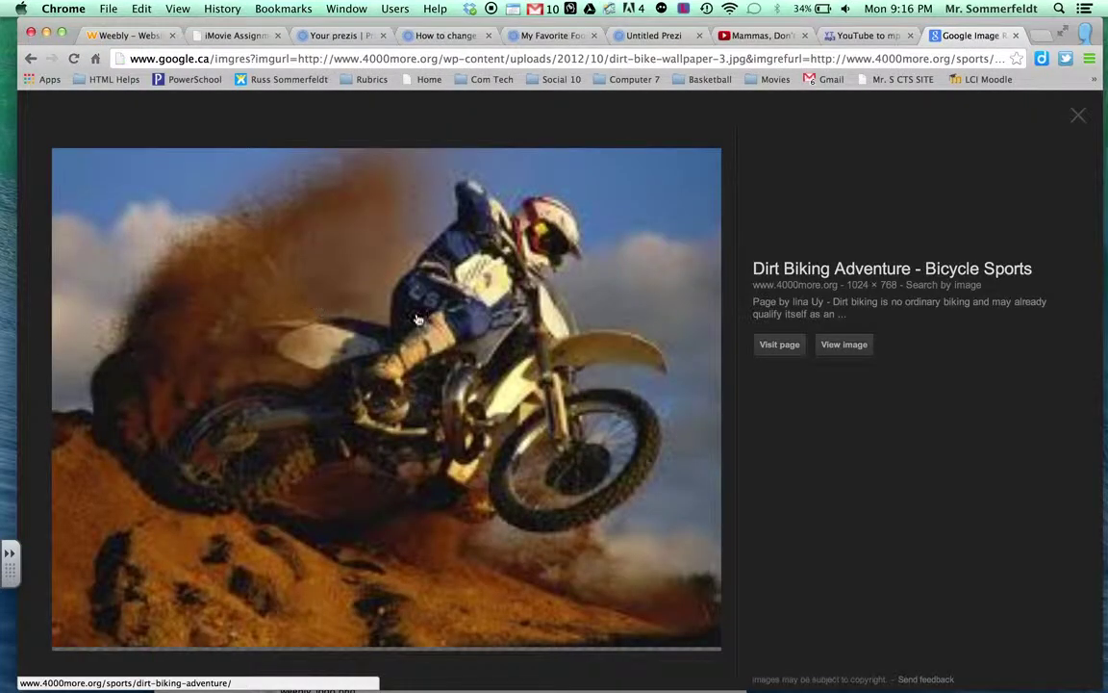
right_click(411, 382)
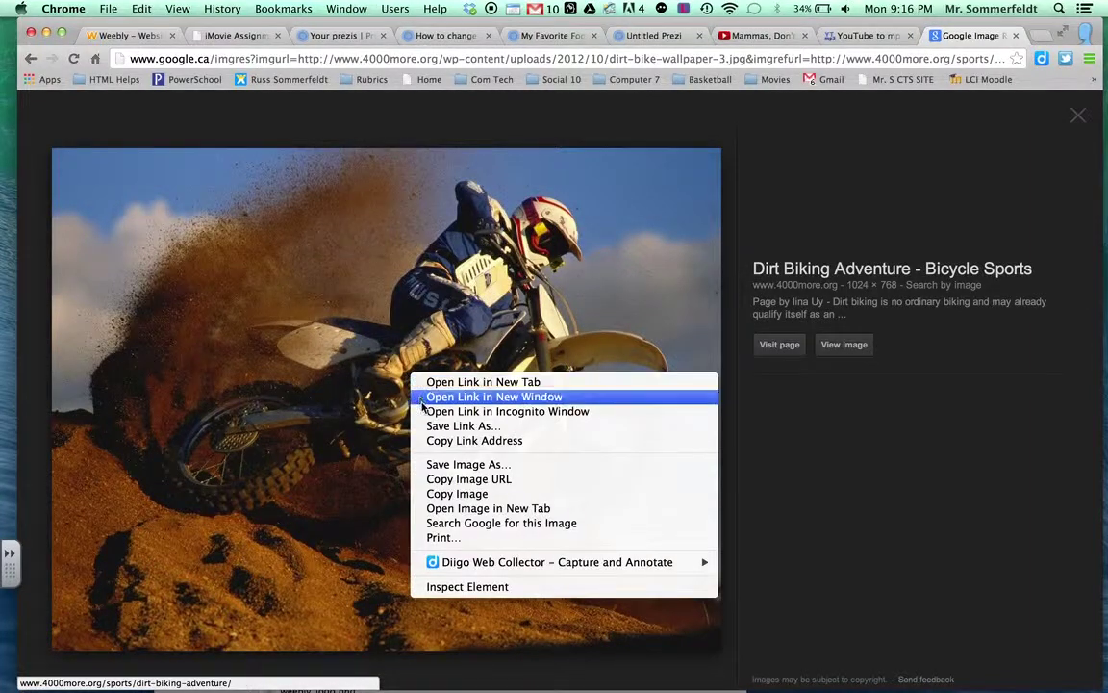
click(438, 464)
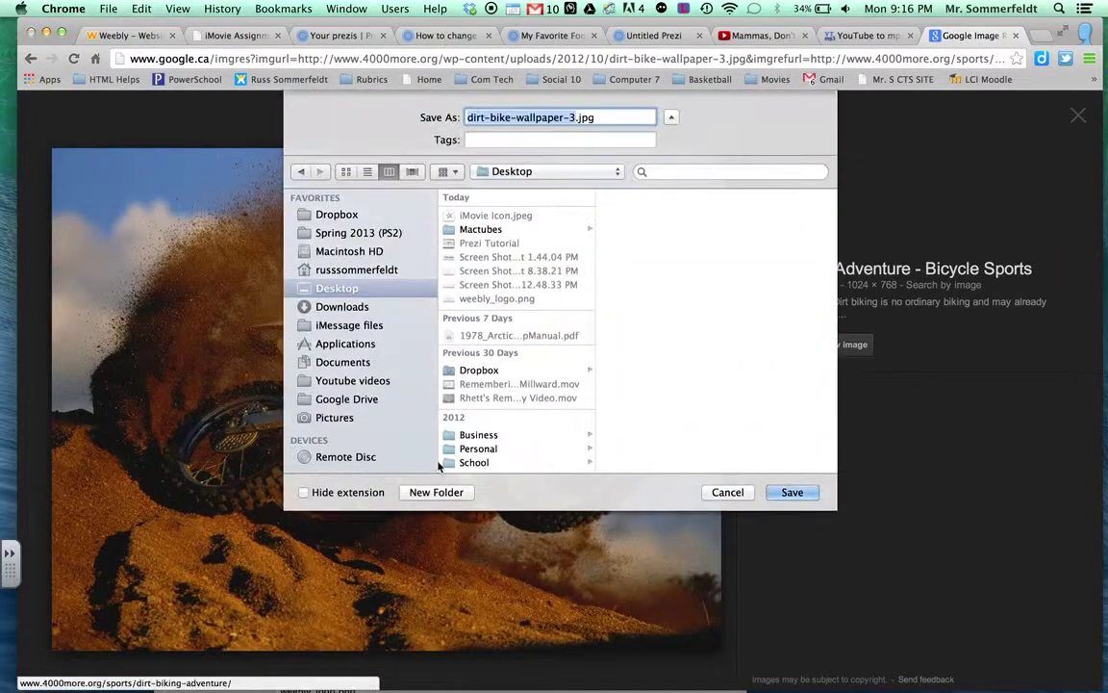
click(714, 492)
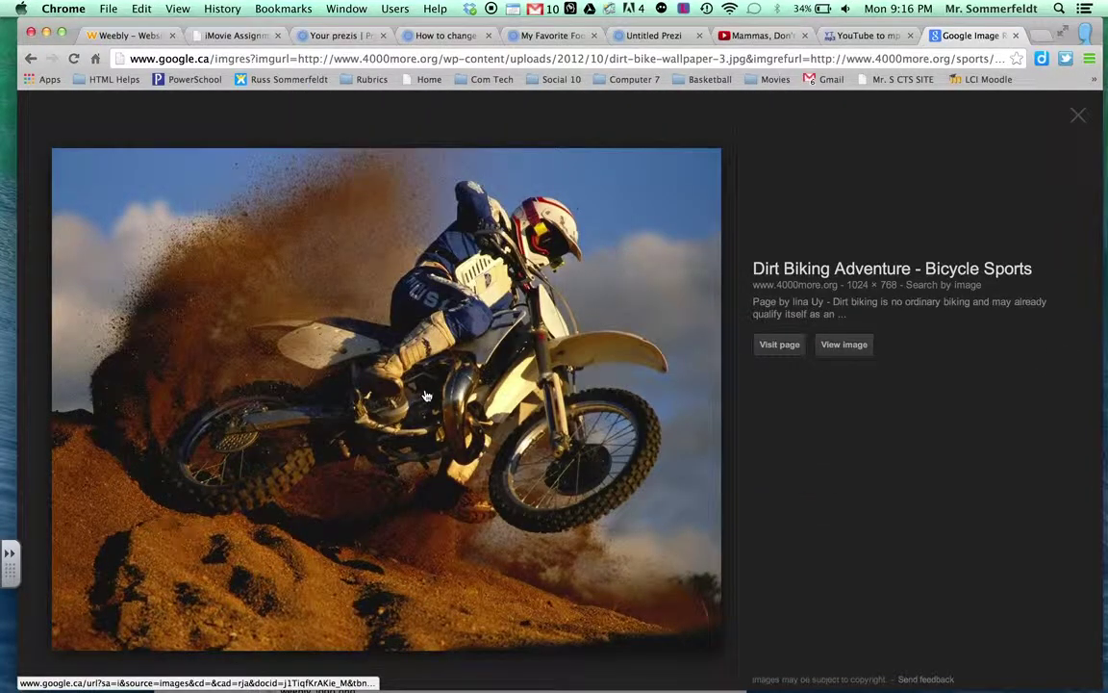
Save the dirt bike image as "dirt-bike Sand.jpg" in the Assignment # 1 folder inside iMovie Files.
right_click(428, 387)
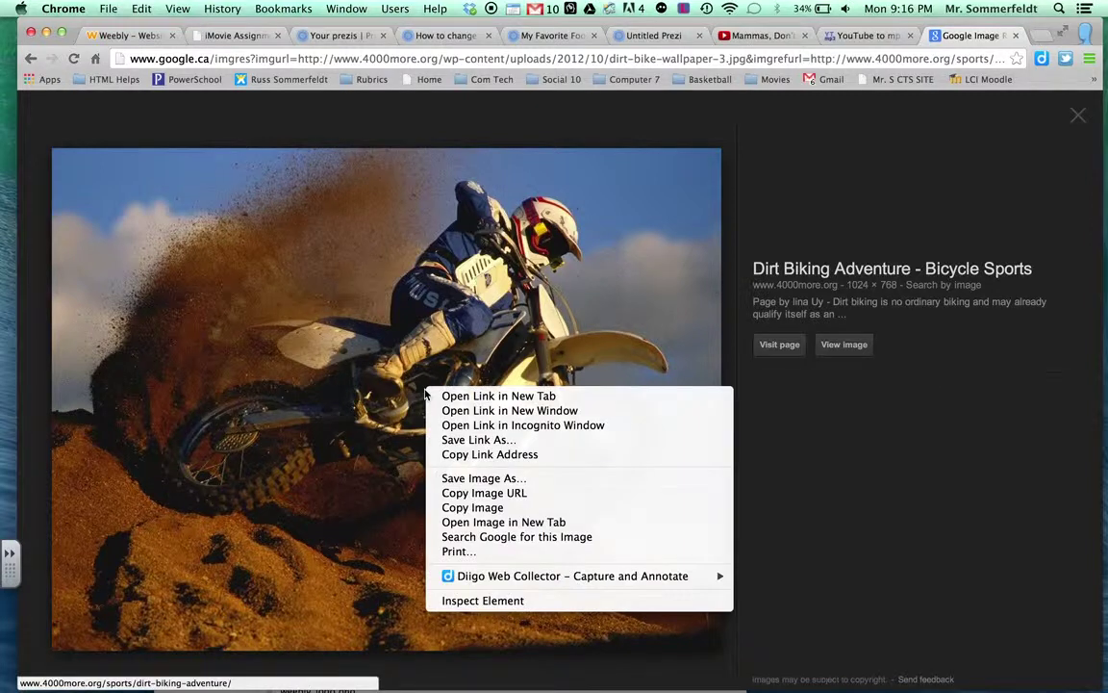
click(459, 478)
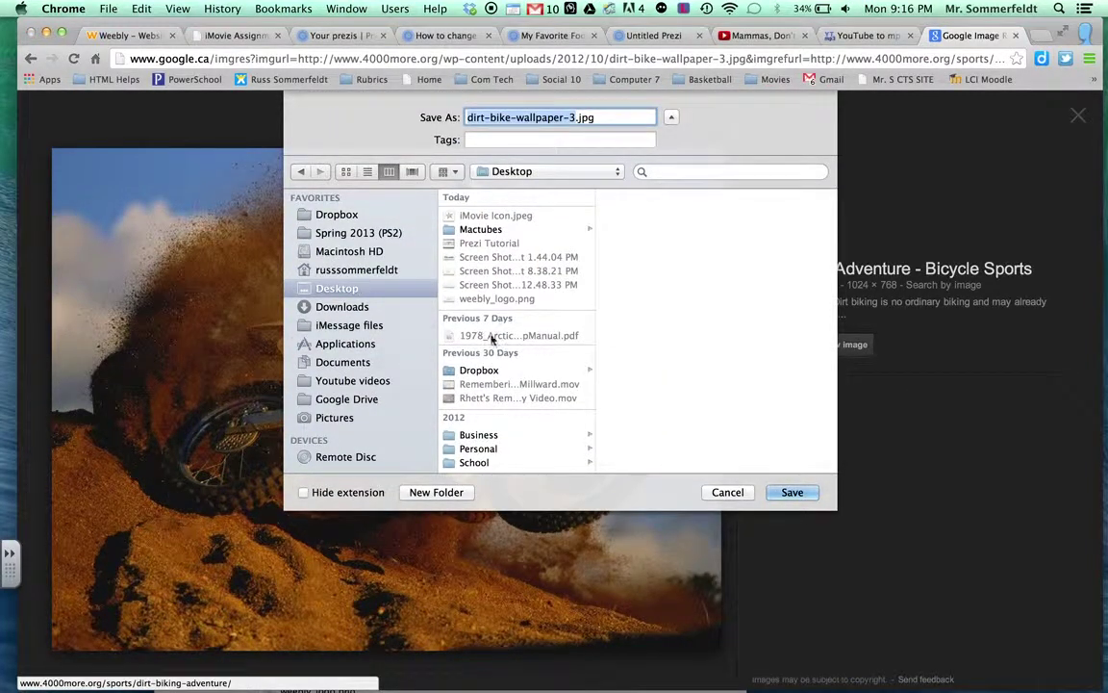
scroll(493, 387, down, 3)
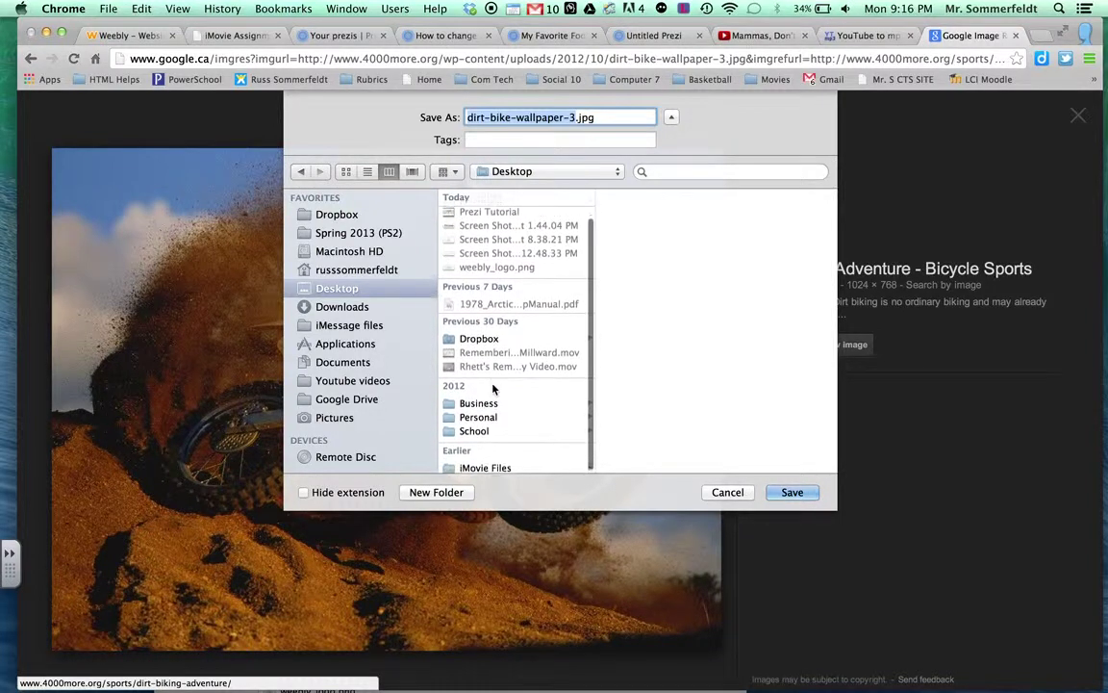
click(478, 465)
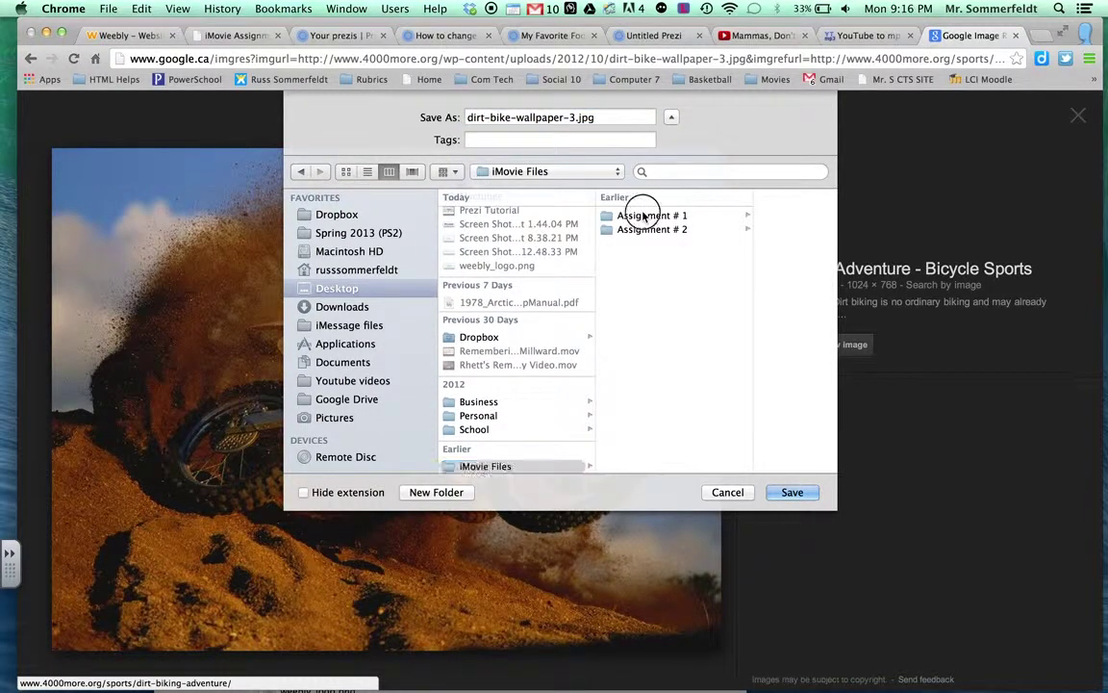
click(637, 214)
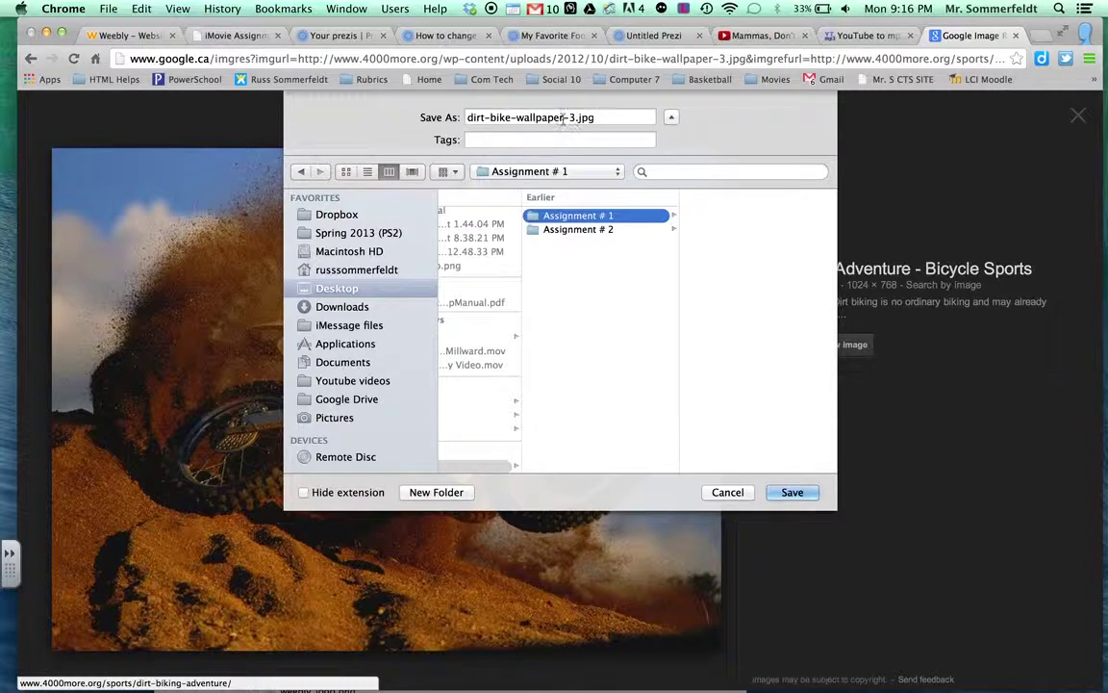
drag(574, 118, 511, 116)
key(BackSpace)
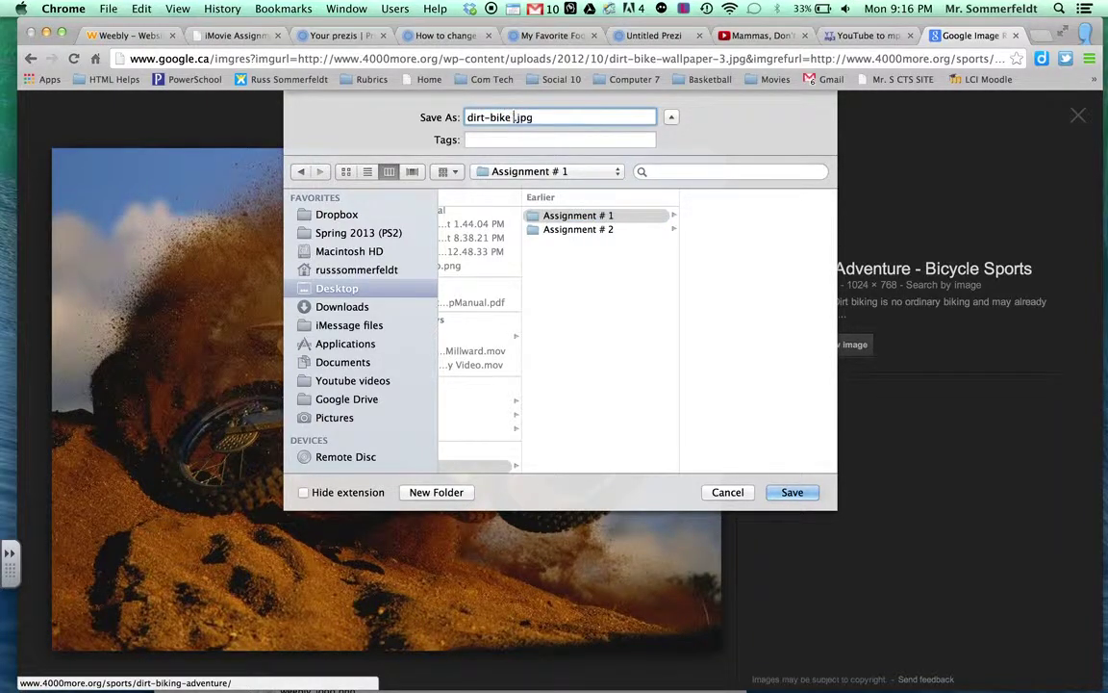
text(Sand)
click(791, 492)
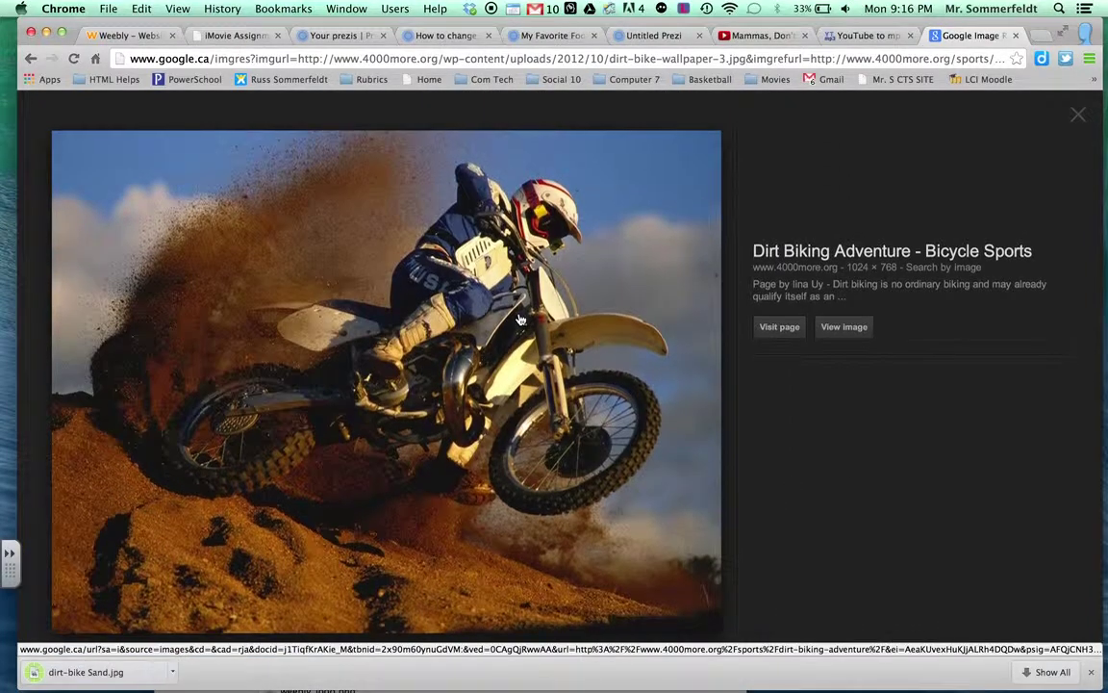
Close the enlarged image and browse the full Google Images results for Dirtbiking.
click(1079, 114)
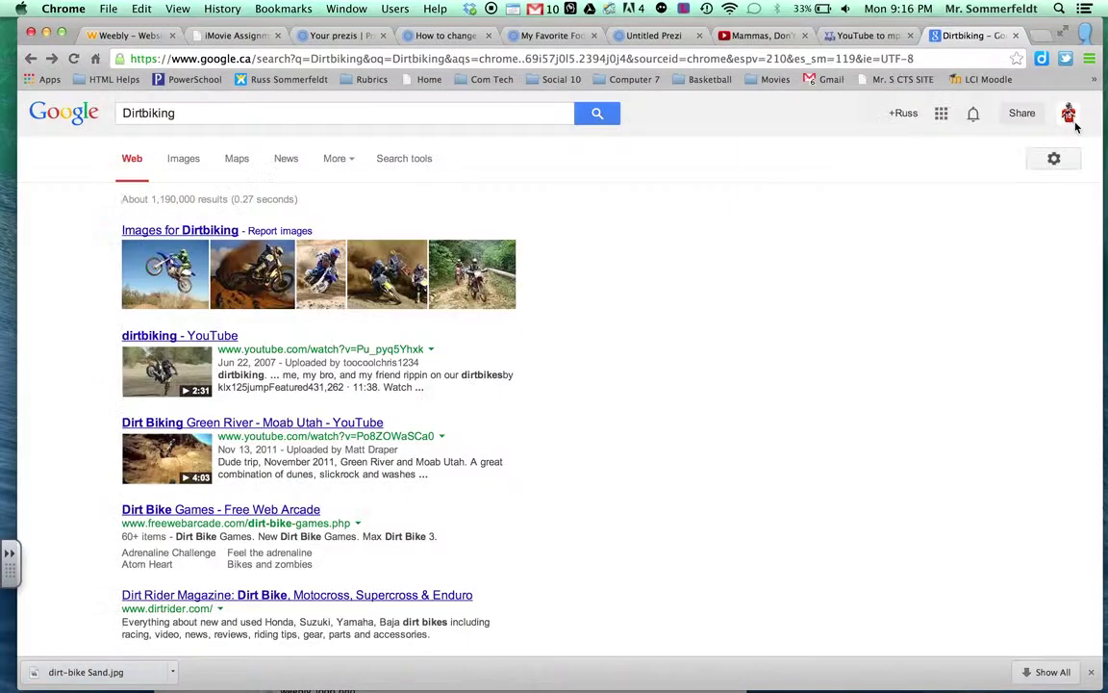
click(192, 164)
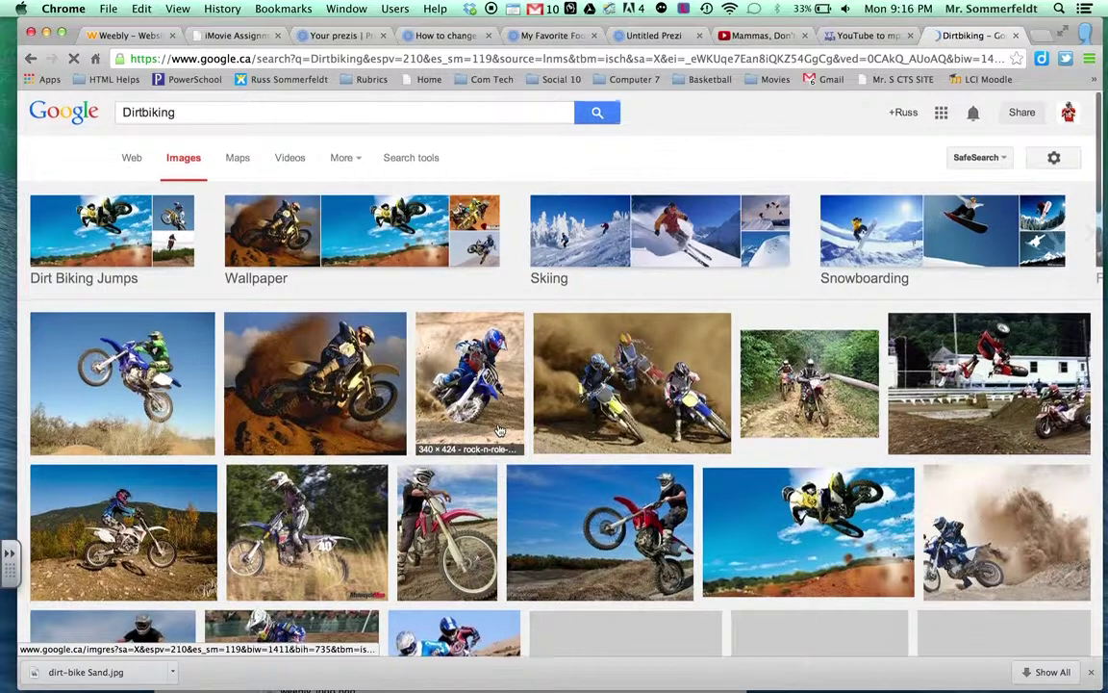
scroll(500, 430, down, 1)
scroll(500, 430, down, 5)
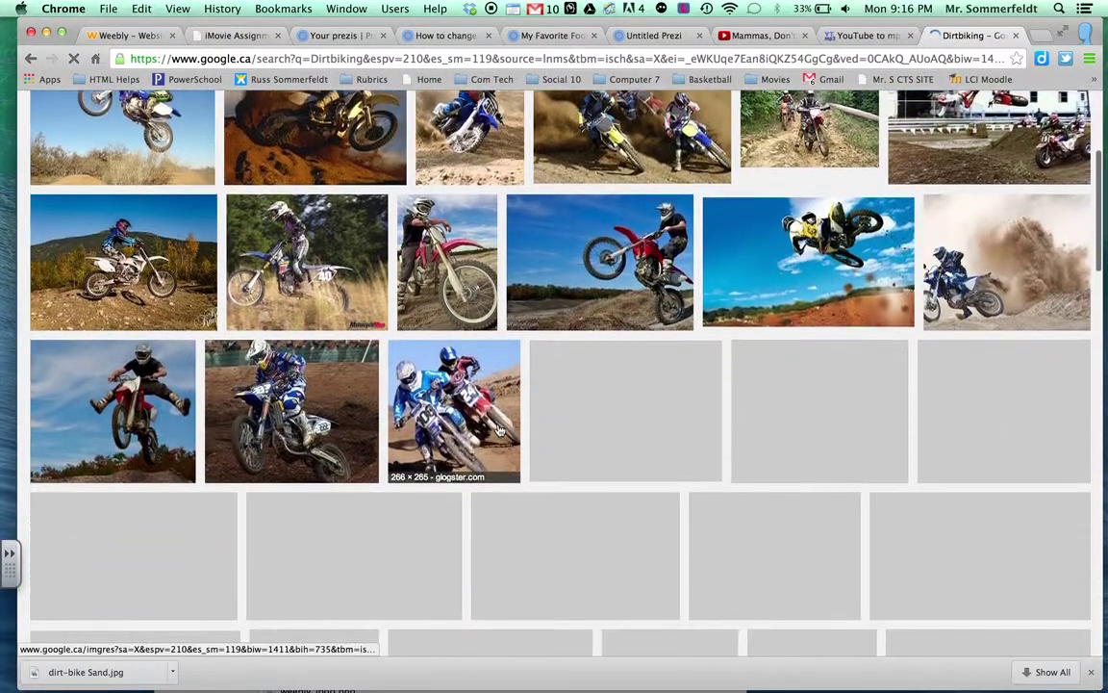
scroll(500, 430, down, 1)
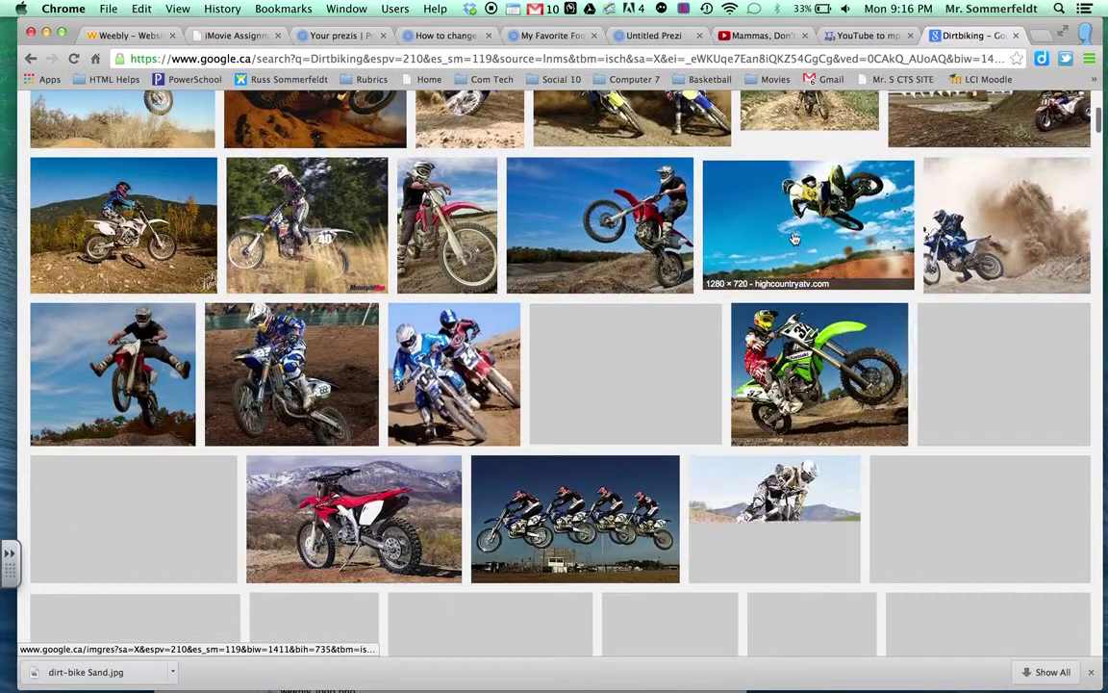
Save the image of the green dirt bike doing a wheelie as "Kawi.jpeg" in the Assignment # 1 folder.
right_click(771, 350)
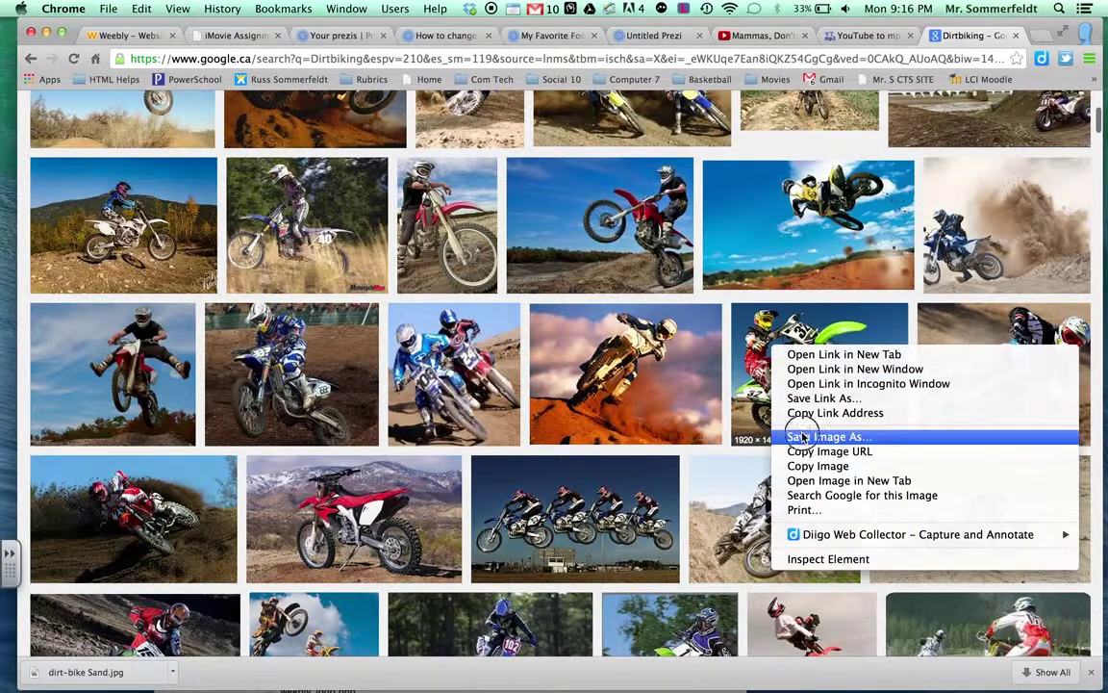
click(829, 436)
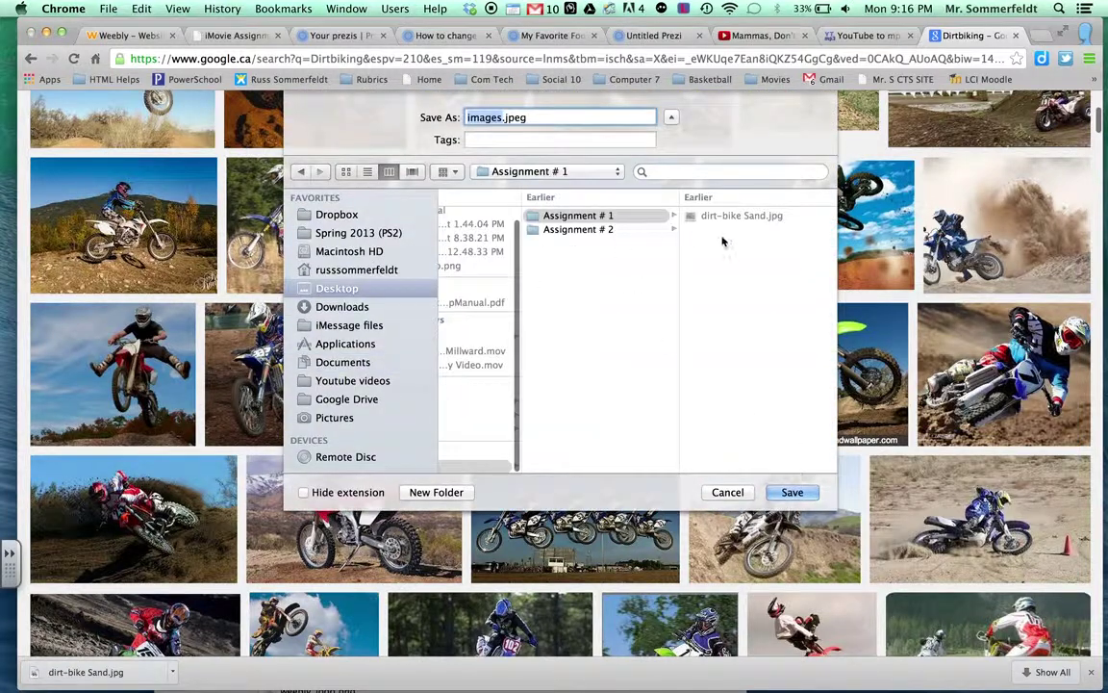
text(Ka)
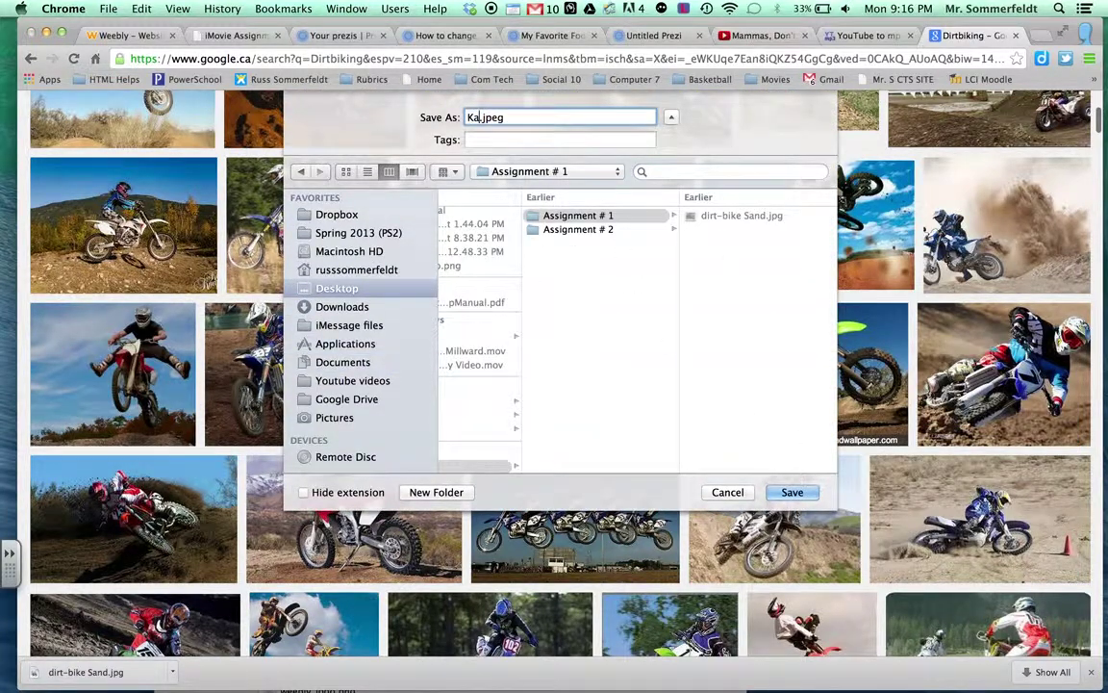
text(wi)
click(792, 492)
Save the image of the rider stretched out in midair above a blue bike as "Superman.jpeg" in the Assignment # 1 folder.
scroll(607, 411, down, 4)
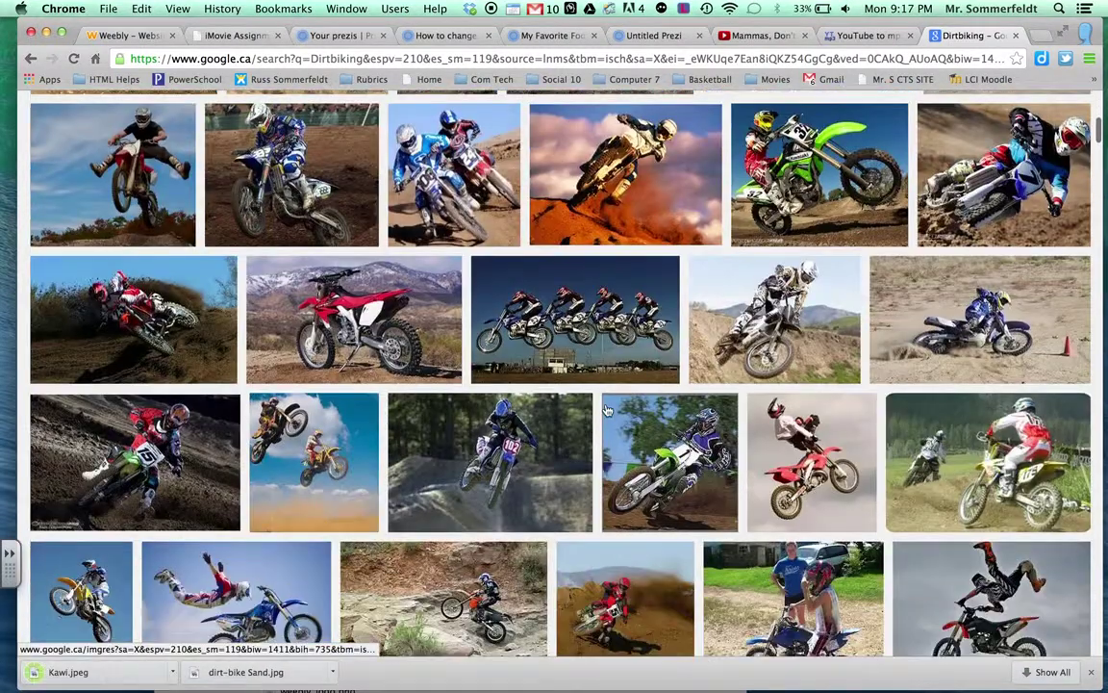
scroll(607, 411, down, 2)
scroll(608, 411, down, 1)
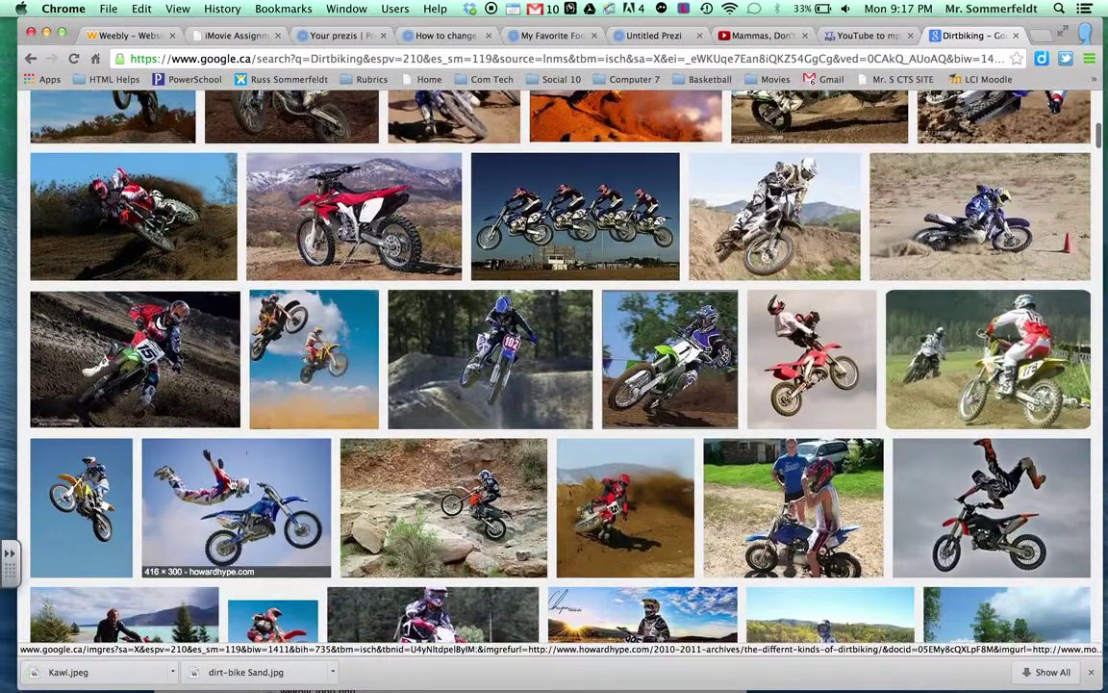
right_click(229, 461)
click(285, 552)
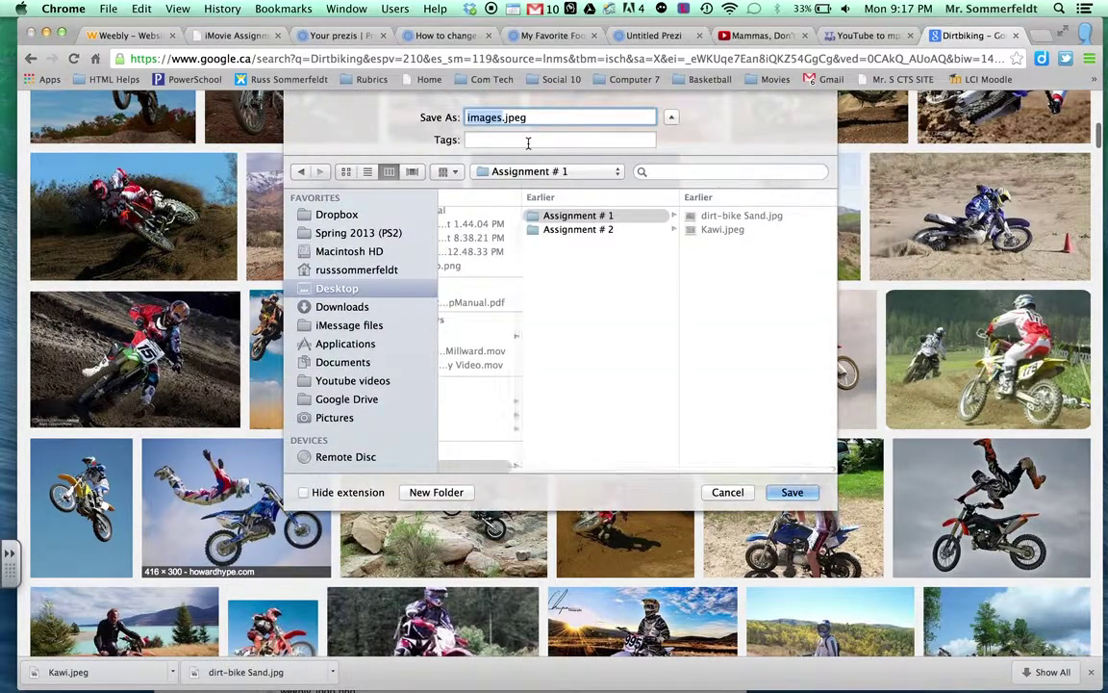
text(Superman)
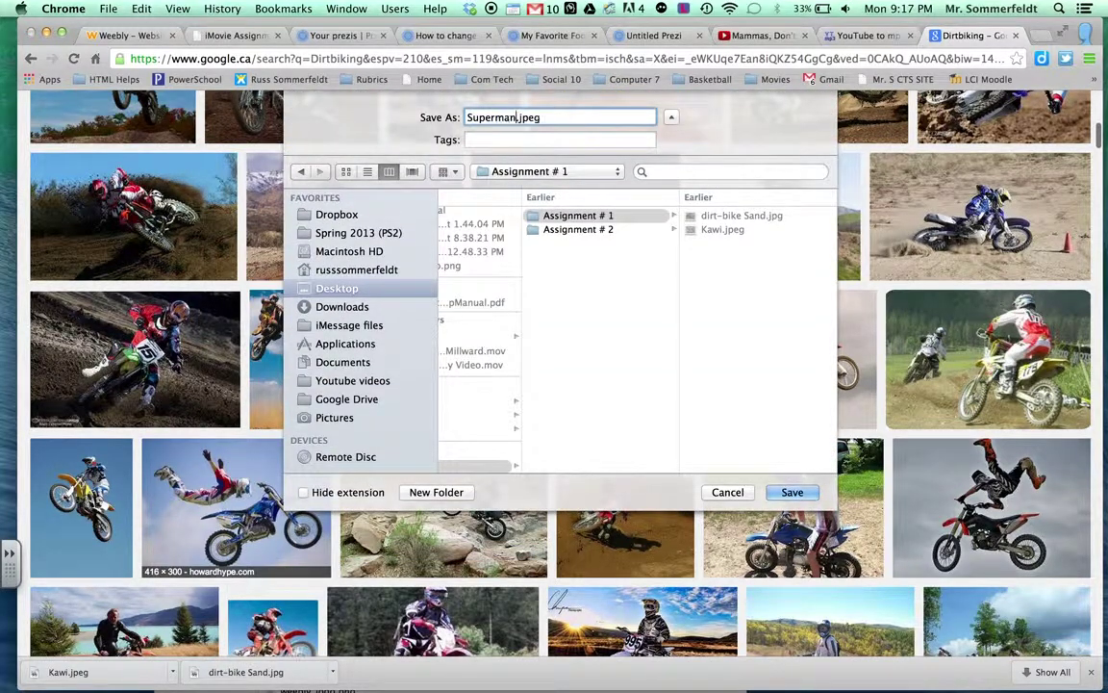
click(787, 493)
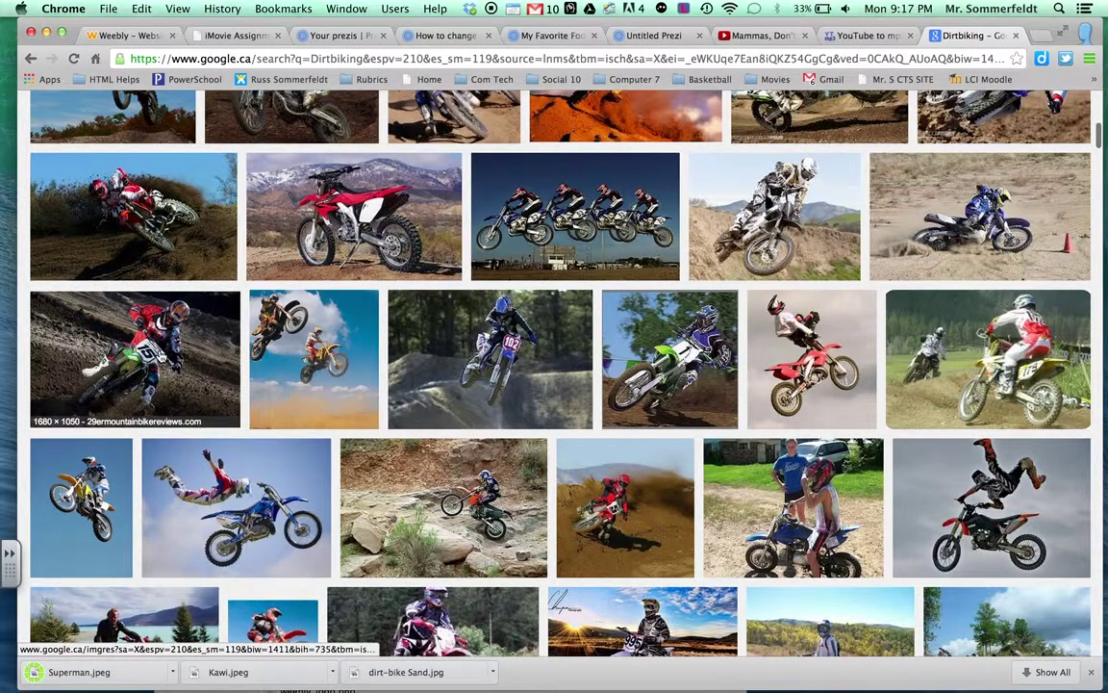
Save the image of the number 15 rider cornering on dark dirt as "Turning.jpeg" in the Assignment # 1 folder.
right_click(165, 345)
click(255, 438)
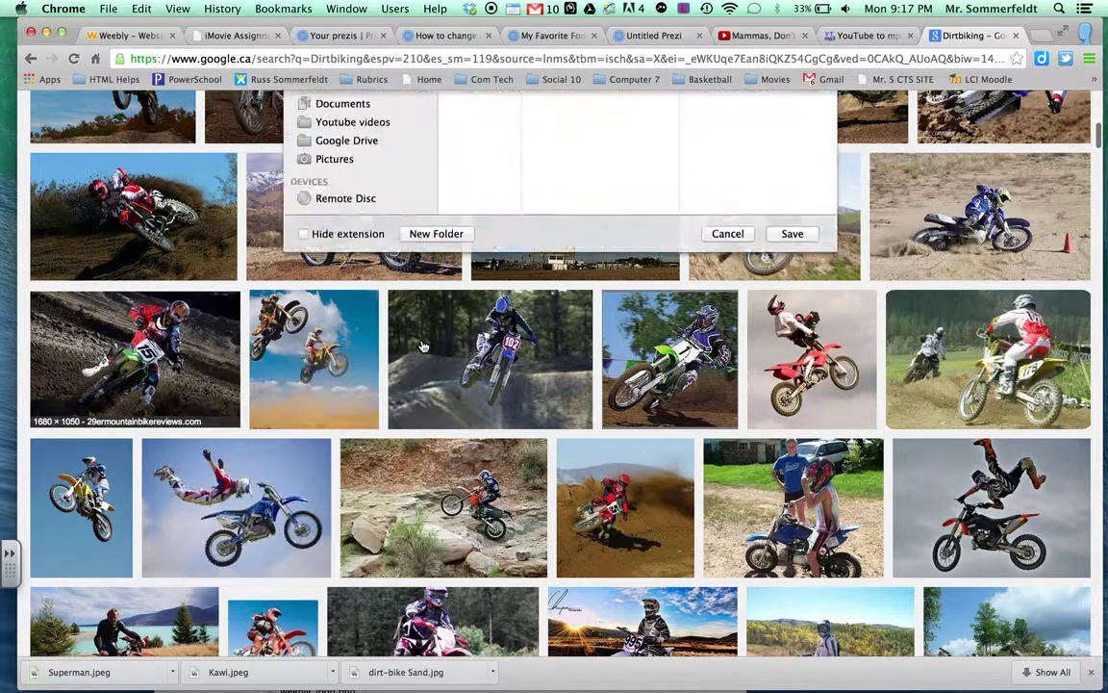
text(Tu)
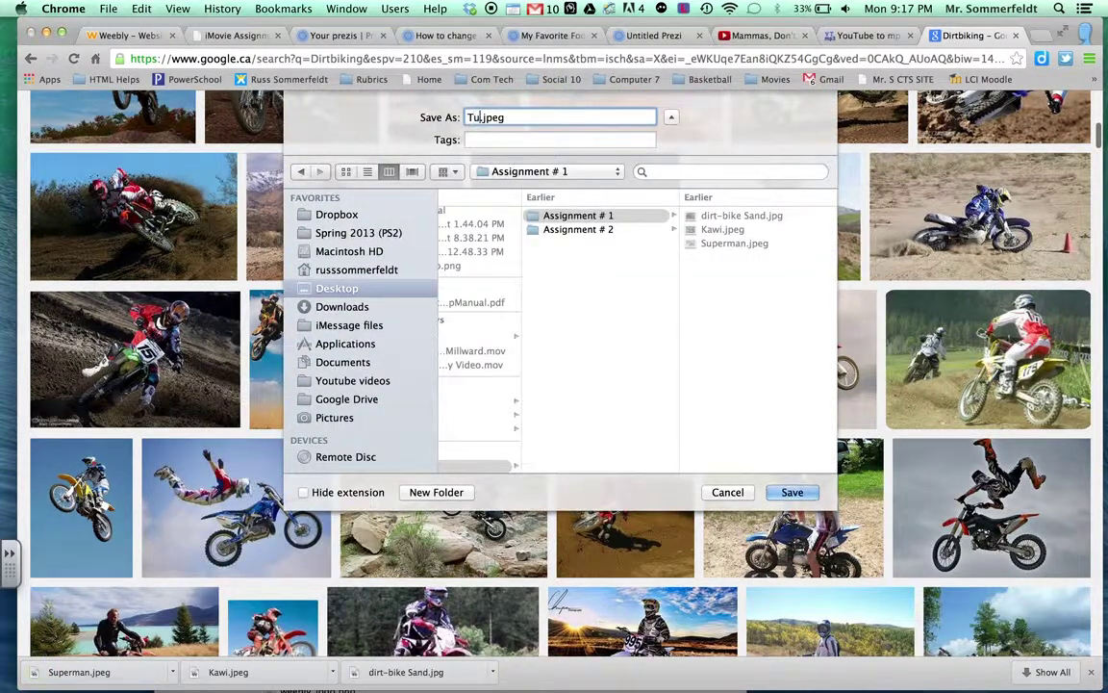
text(rning)
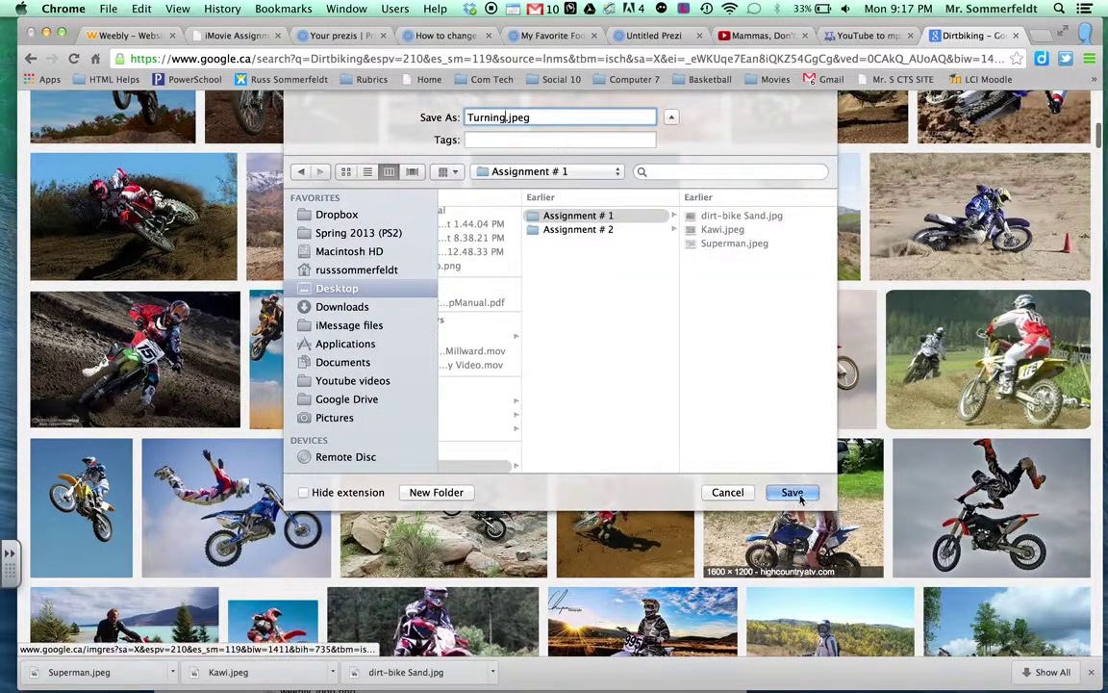
click(800, 498)
Save the image of the rider sliding a green bike through sand as "Drifting.jpeg" in the Assignment # 1 folder.
scroll(724, 330, up, 3)
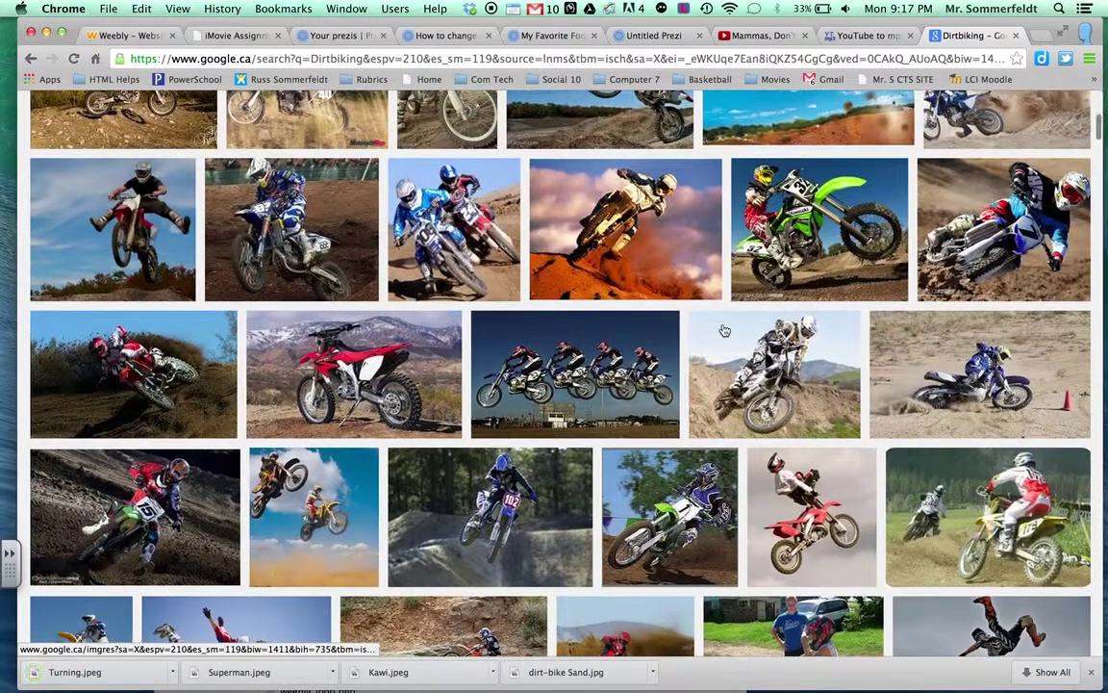
scroll(724, 330, up, 3)
scroll(724, 331, down, 10)
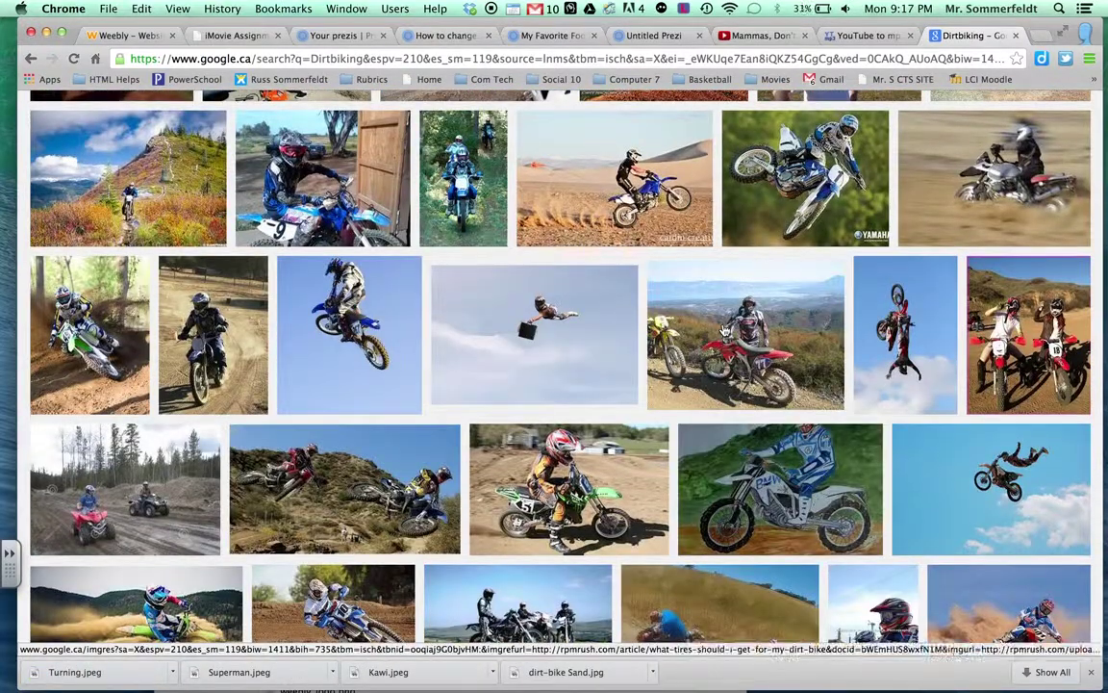
scroll(723, 331, down, 3)
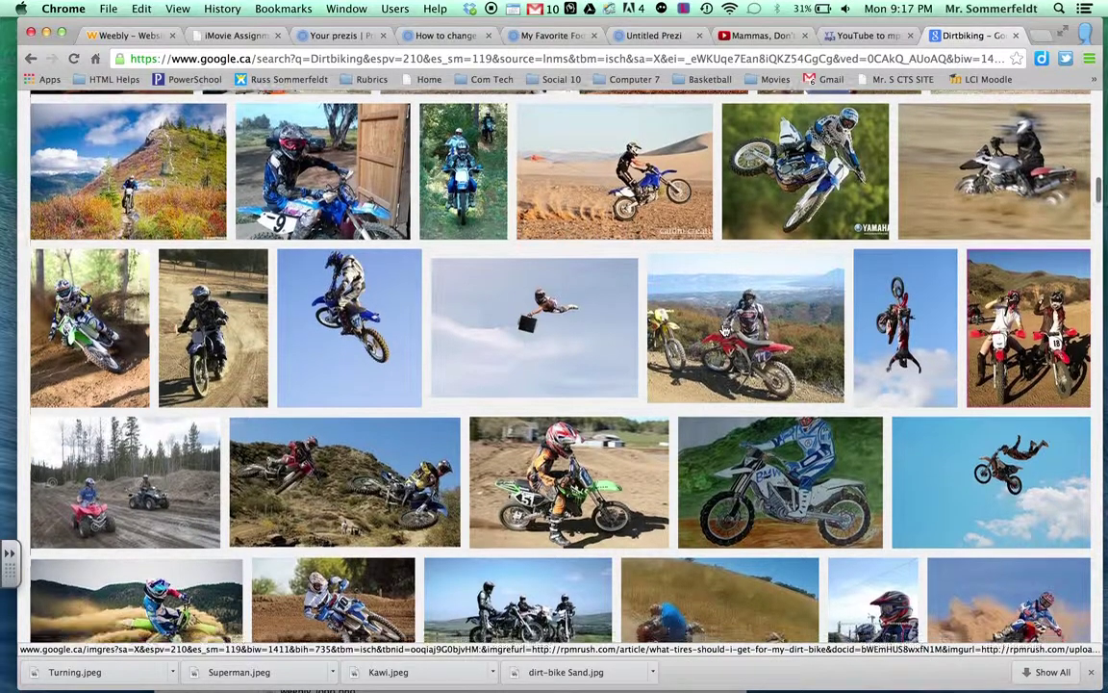
right_click(132, 524)
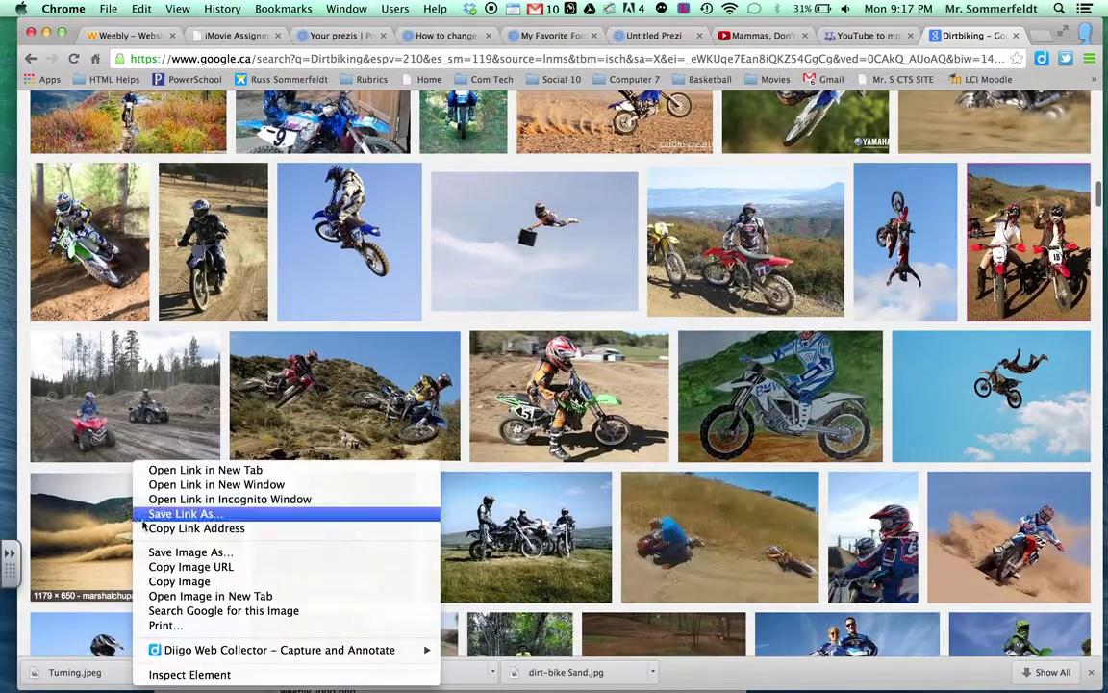
click(158, 552)
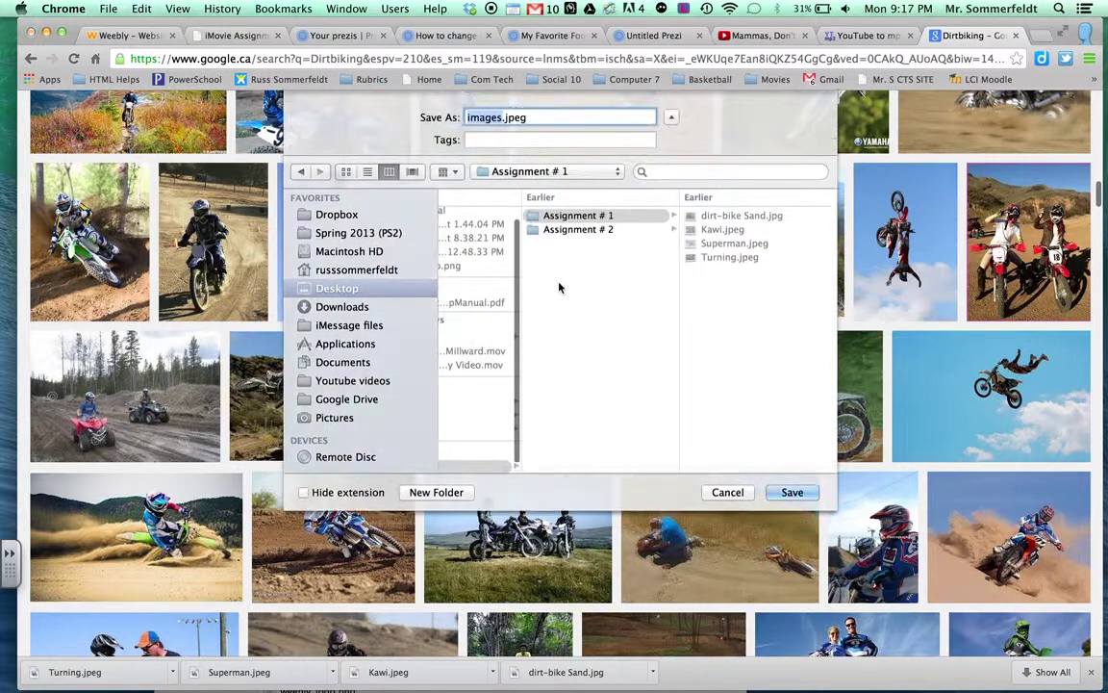
text(Drifting)
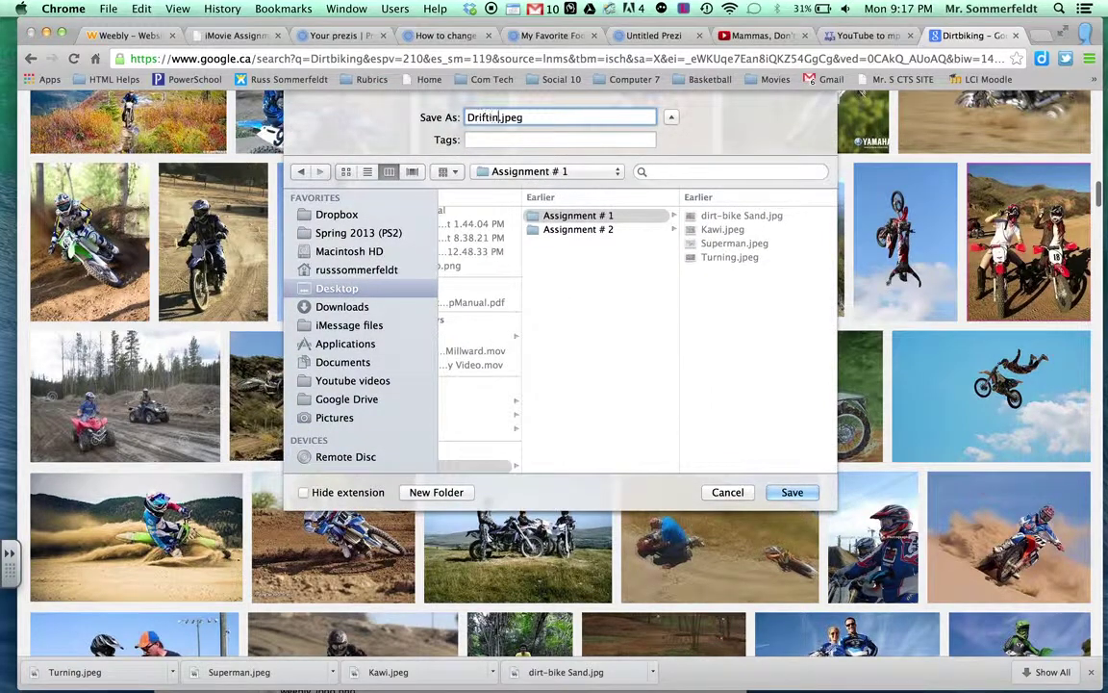
click(792, 491)
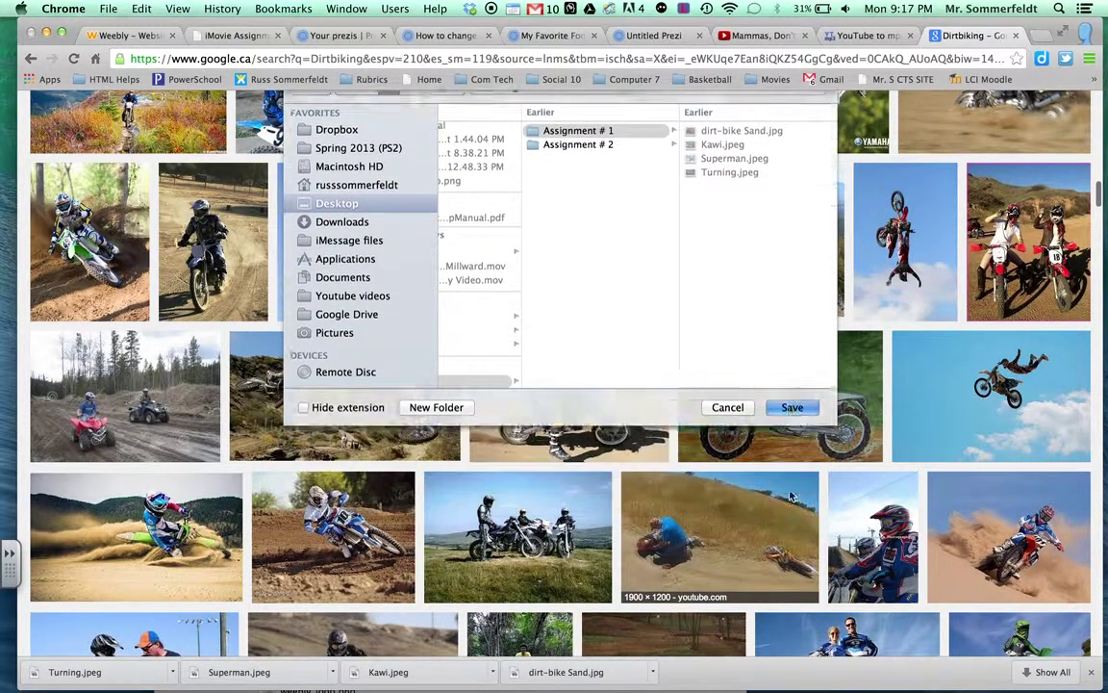
Look over the remaining image results and return to the iMovie Assignment # 1 page to check the Step # 1 instructions.
scroll(593, 412, down, 15)
scroll(592, 412, up, 10)
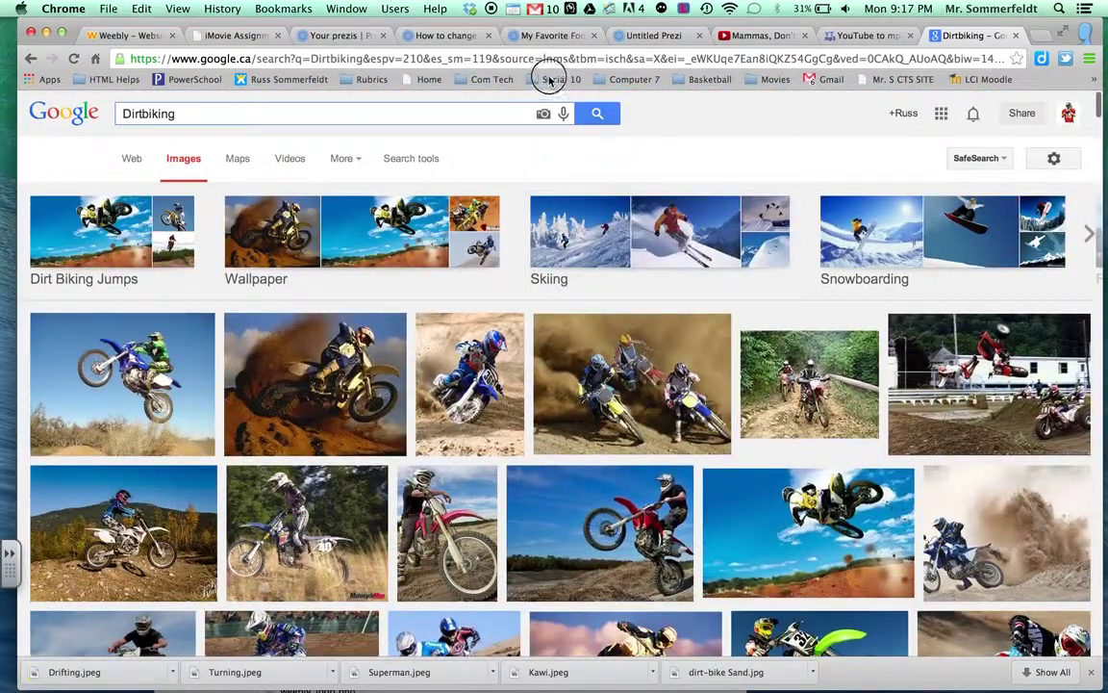
click(234, 36)
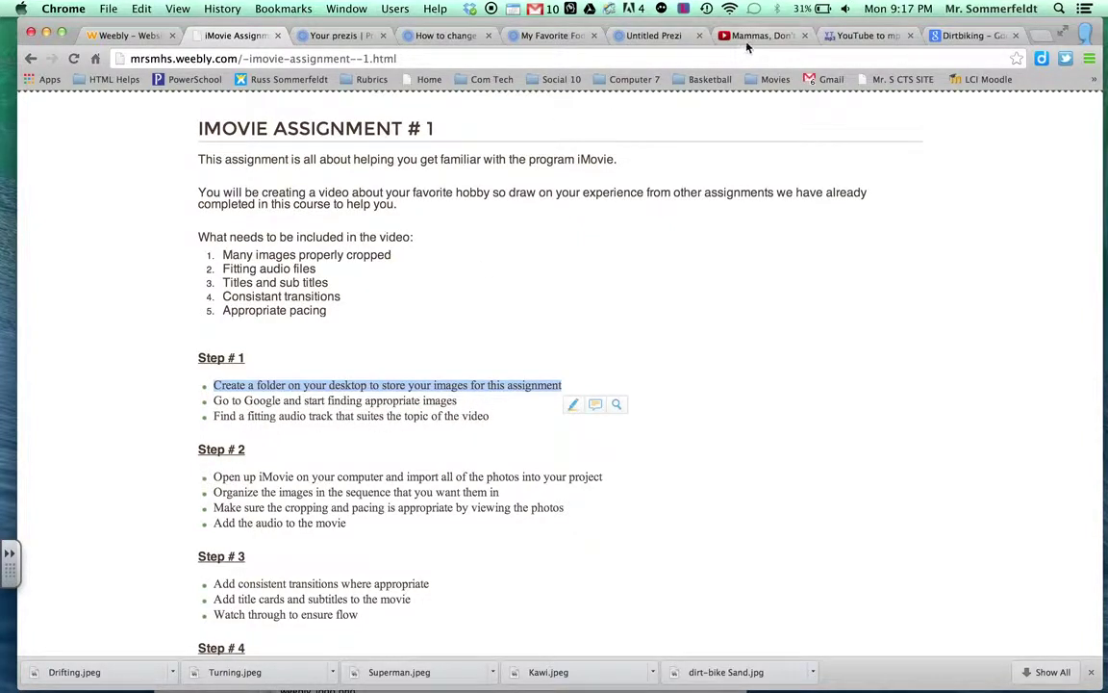
click(412, 58)
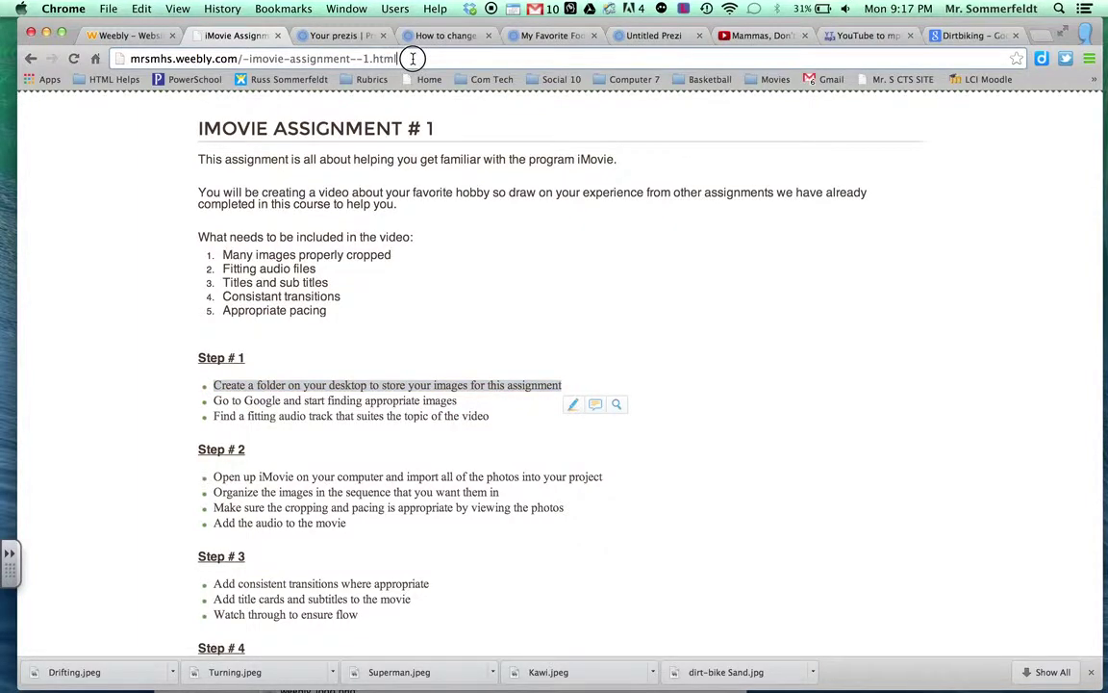
Switch to the open YouTube page and search for "dirtbiking music".
click(755, 36)
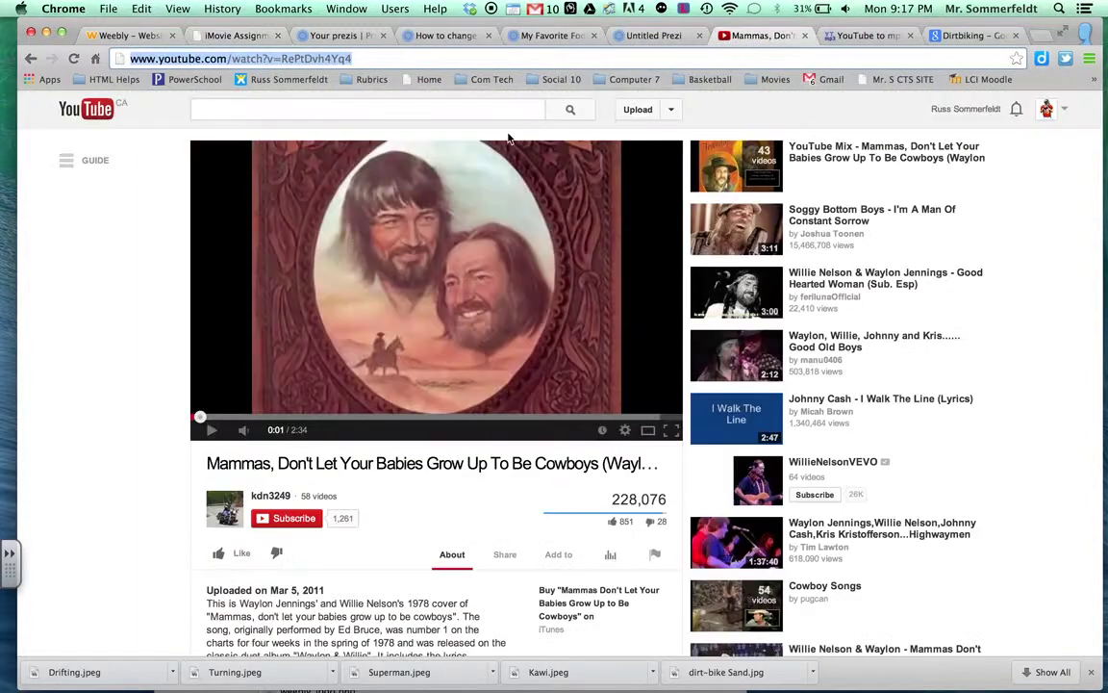
click(243, 105)
text(di)
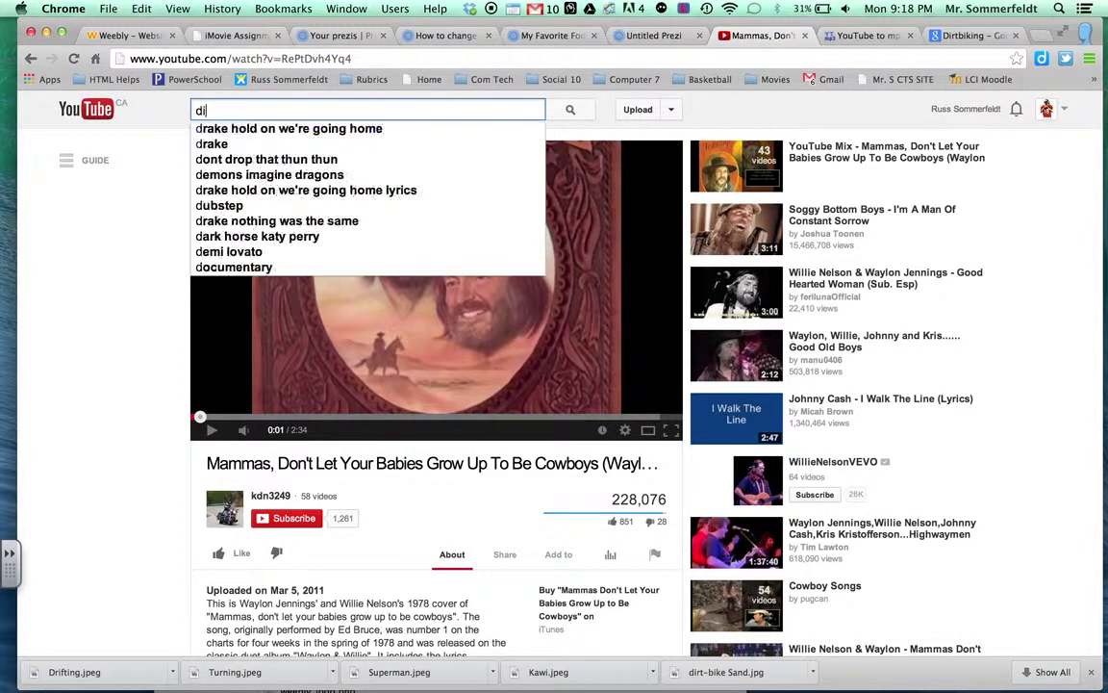
text(rtbiking )
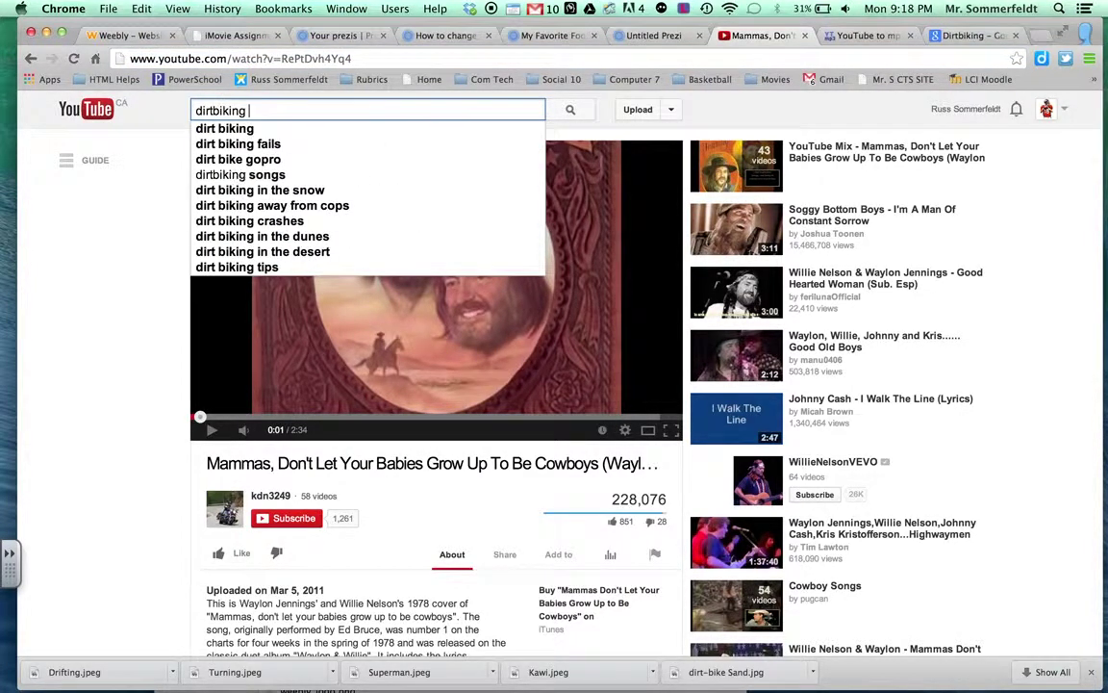
text(musi)
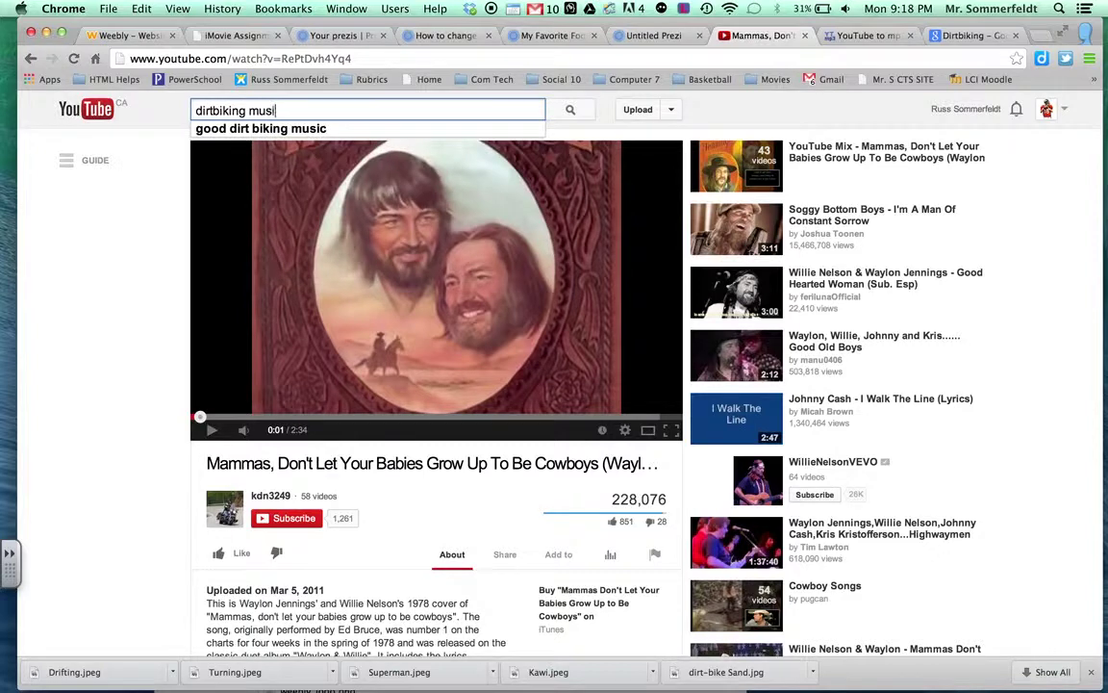
text(c)
key(Return)
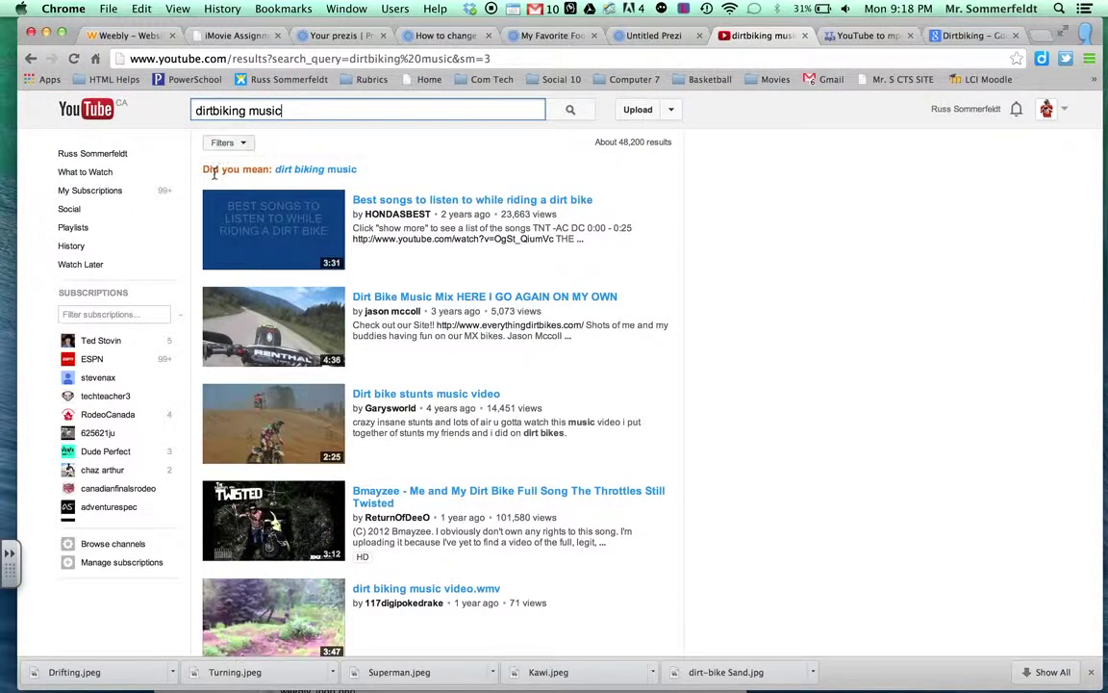
Play the video "Dirt Bike Music Mix HERE I GO AGAIN ON MY OWN" and raise the system volume.
click(280, 325)
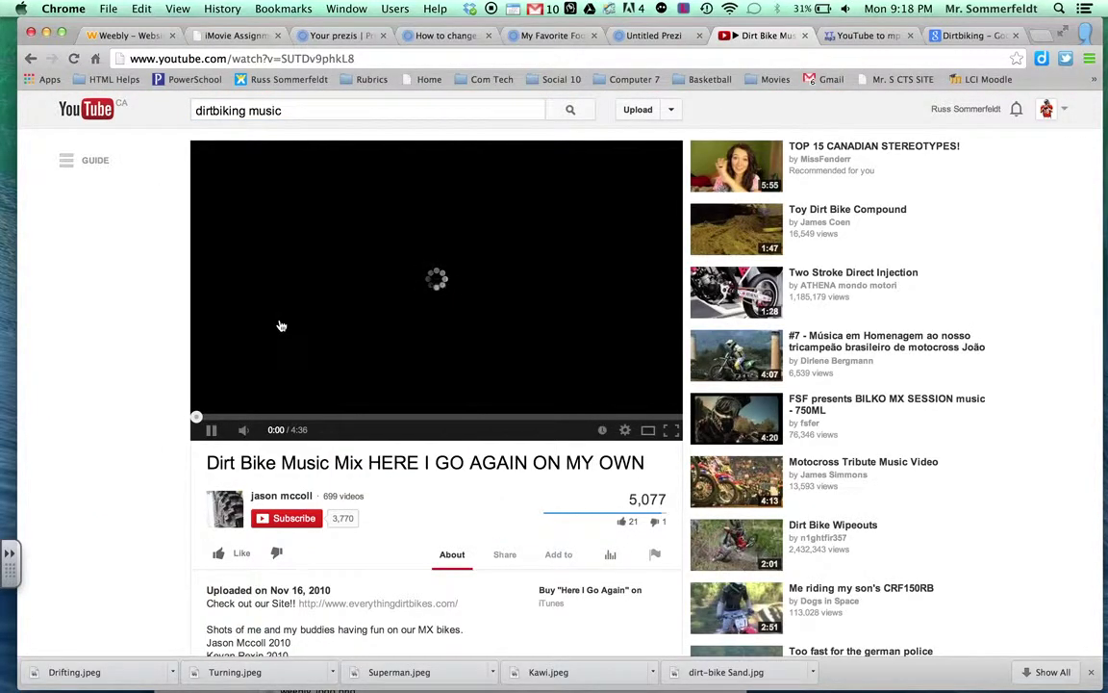
key(XF86AudioRaiseVolume)
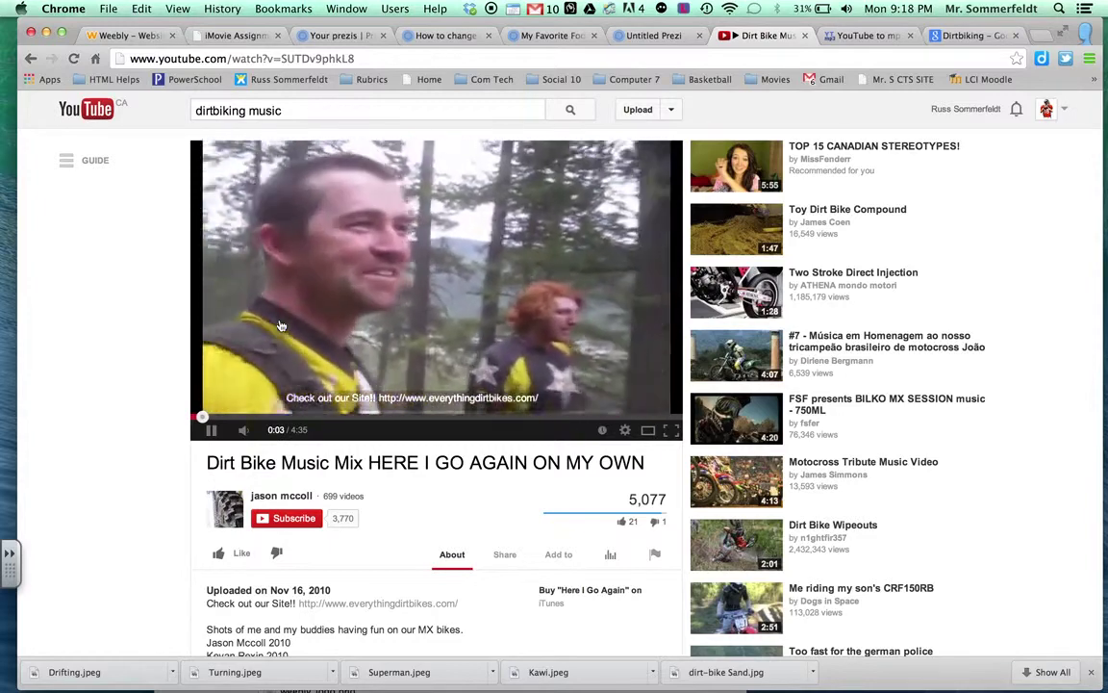
key(XF86AudioRaiseVolume)
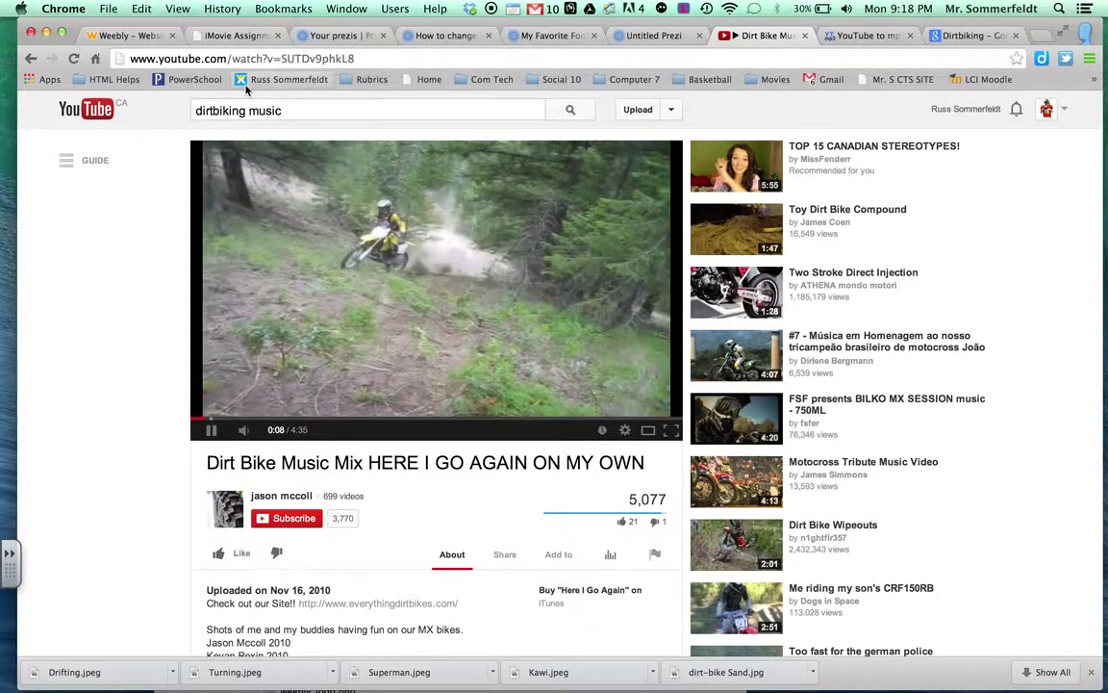
Copy the dirt bike video's web address and paste it over the old address on the open YouTube mp3 converter page.
drag(352, 58, 110, 56)
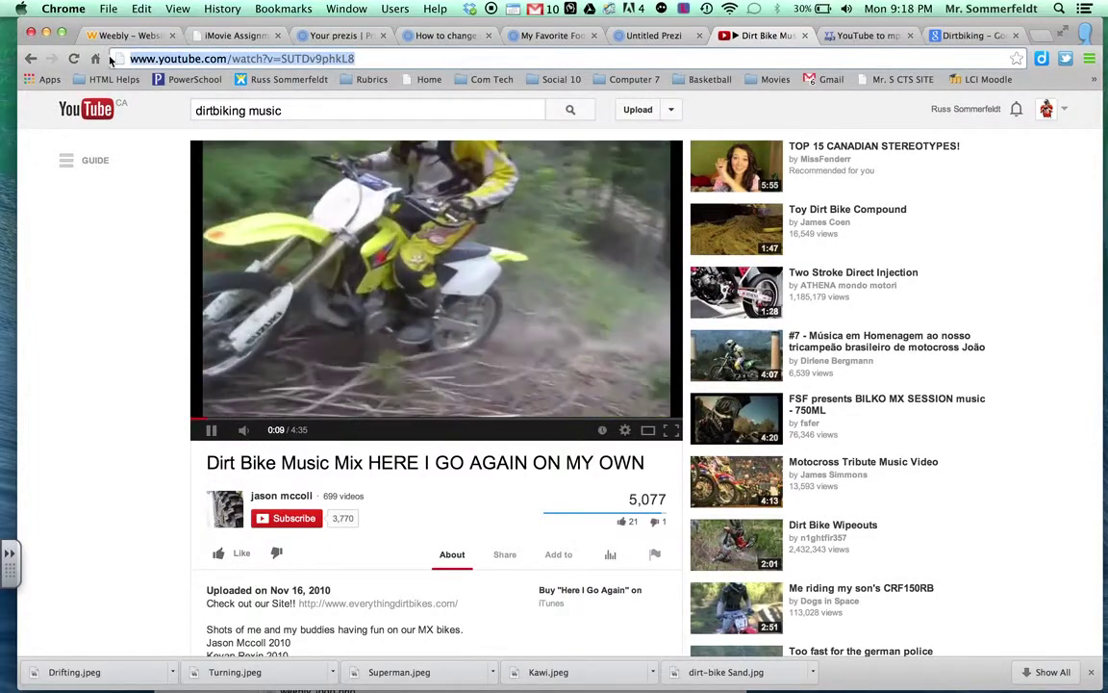
right_click(272, 56)
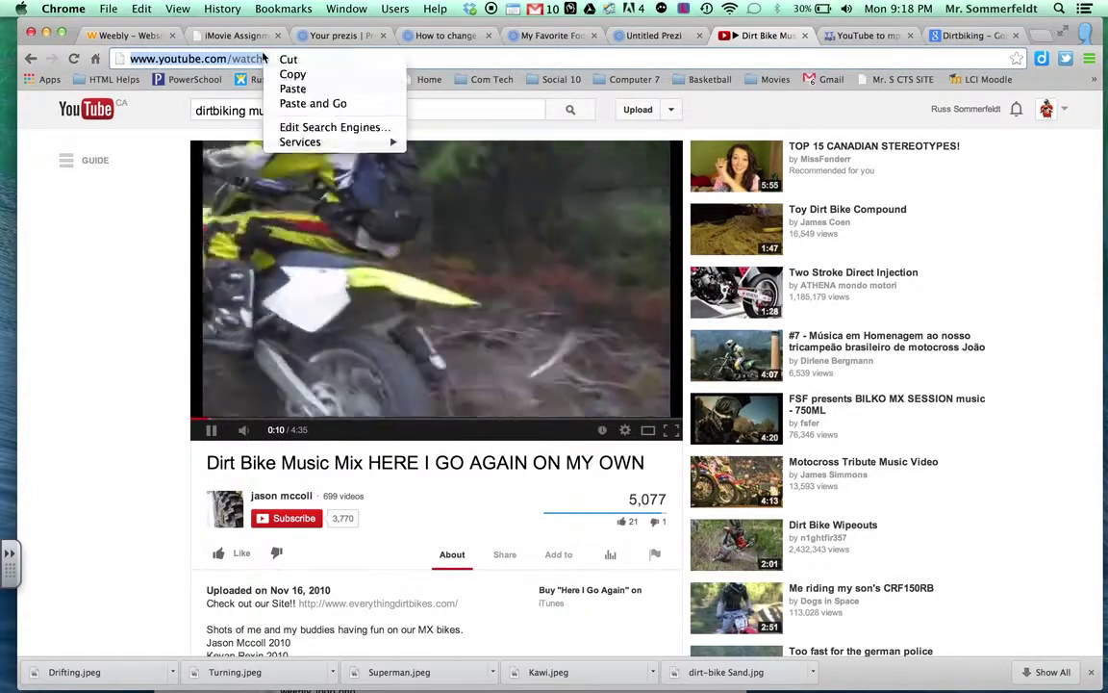
click(289, 73)
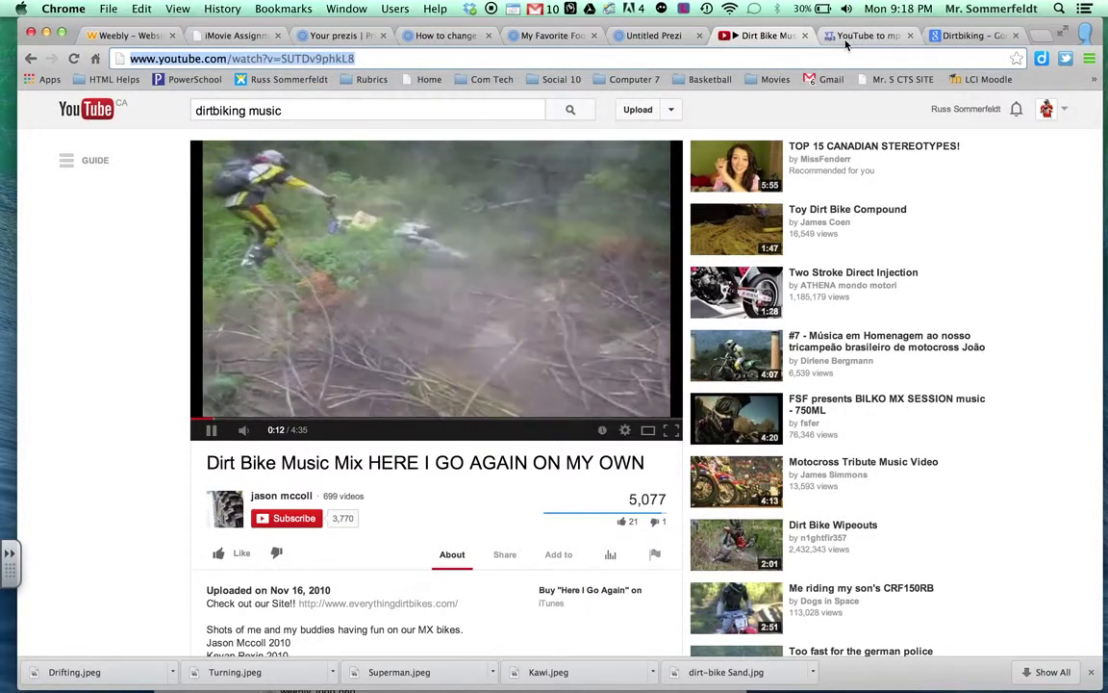
click(854, 36)
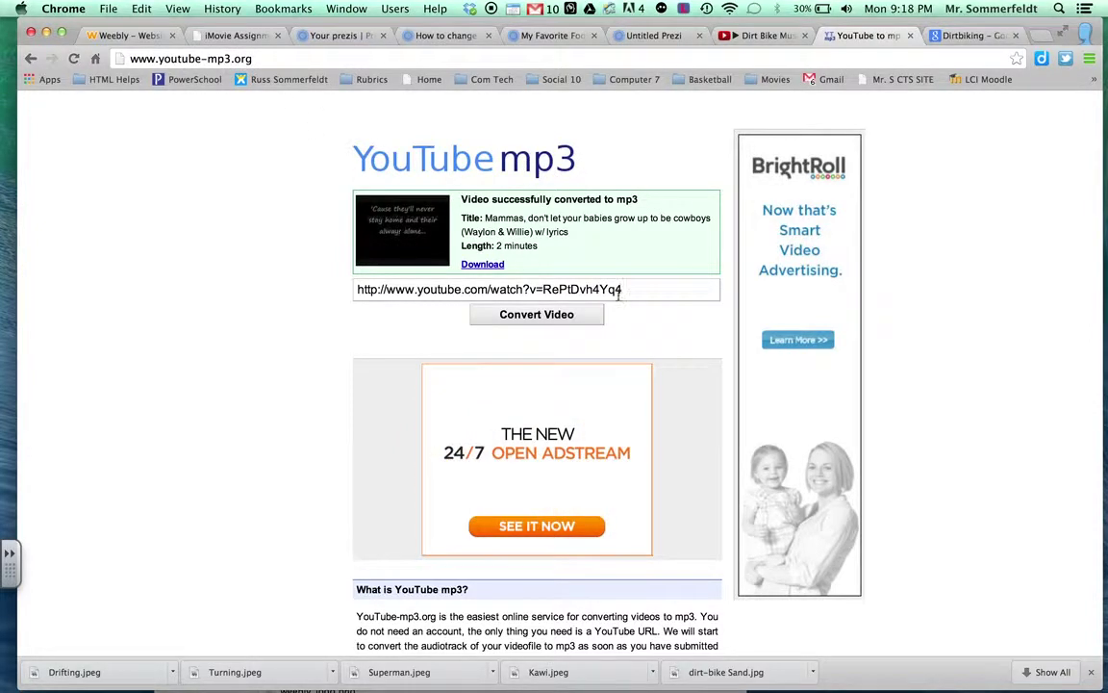
drag(620, 293, 308, 267)
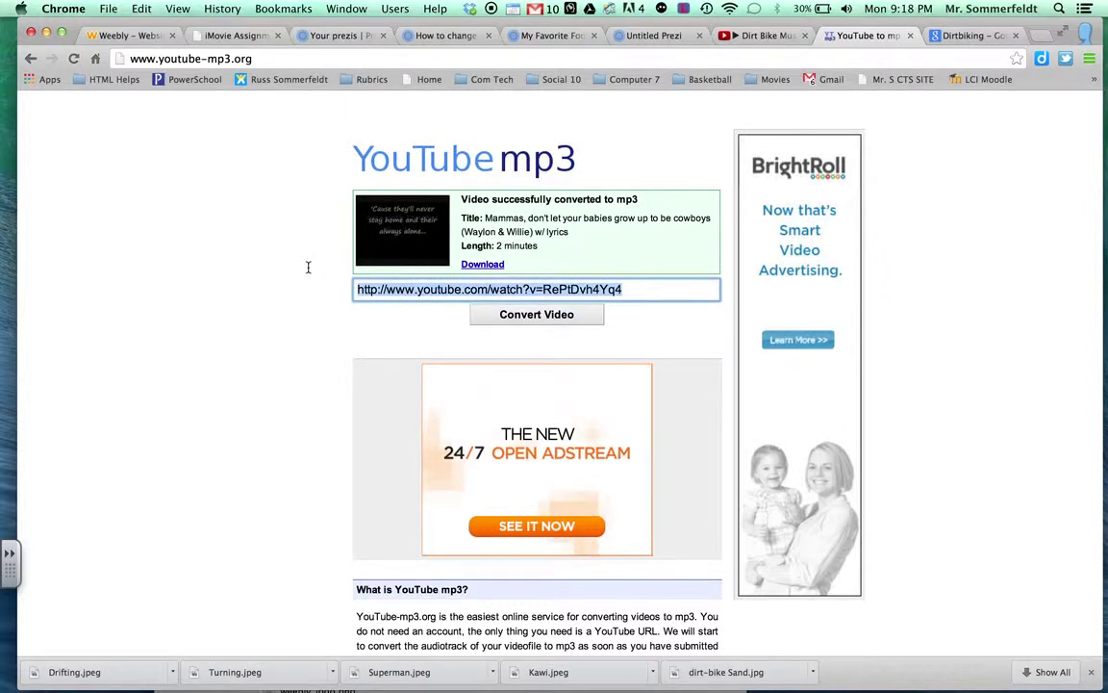
key(super+v)
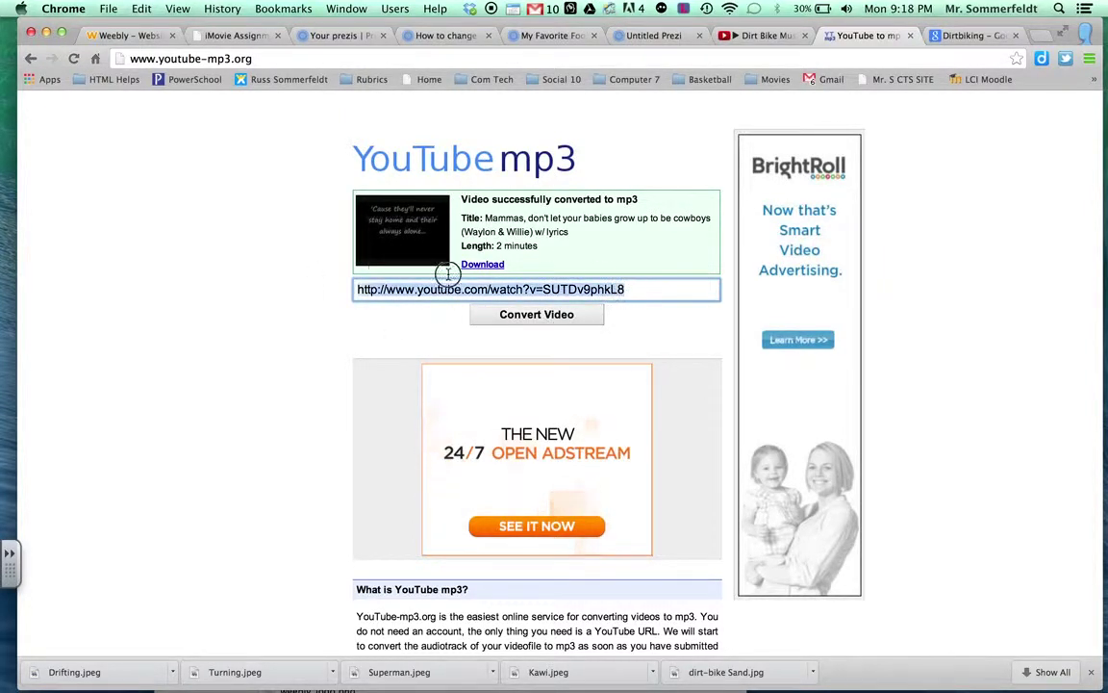
Copy the entered video address, reload the converter page, paste the address in again and start the mp3 conversion.
key(super+c)
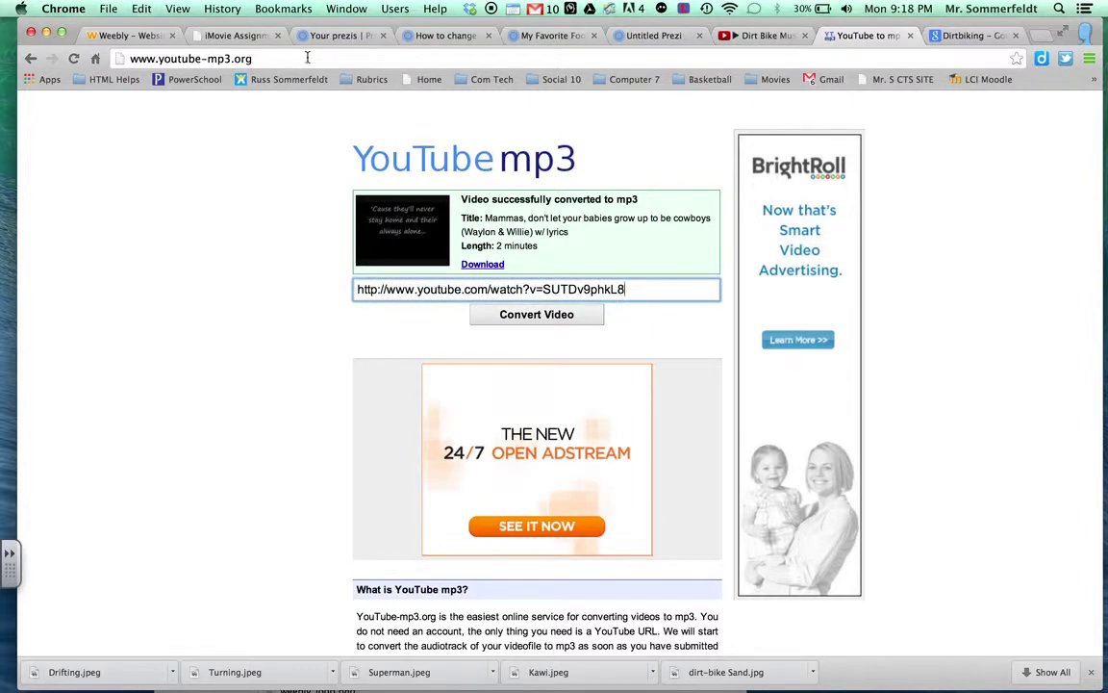
key(super+l)
key(Return)
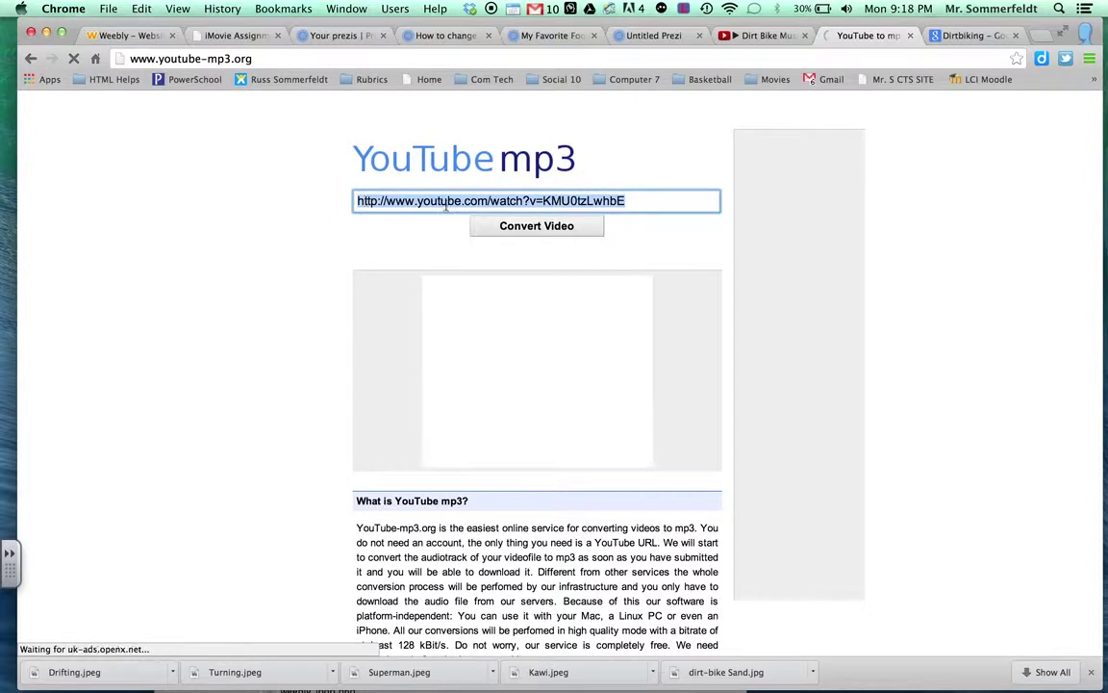
key(super+v)
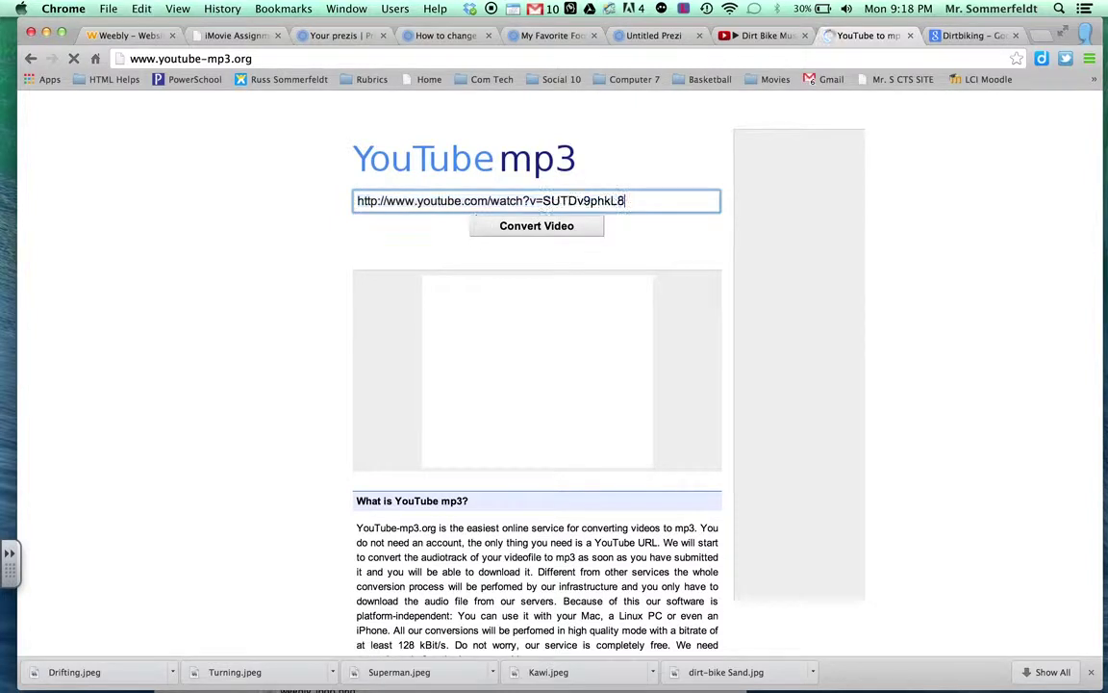
click(567, 231)
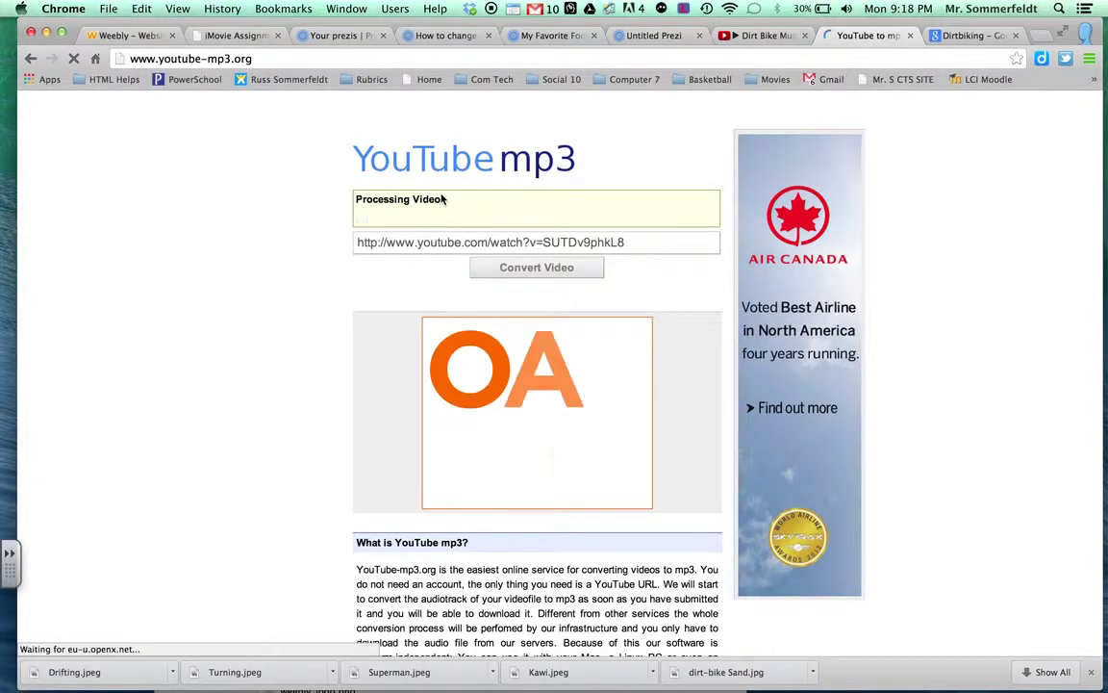
Pause the dirt bike video on its YouTube page, return to the converter and close the list of downloaded images.
click(746, 36)
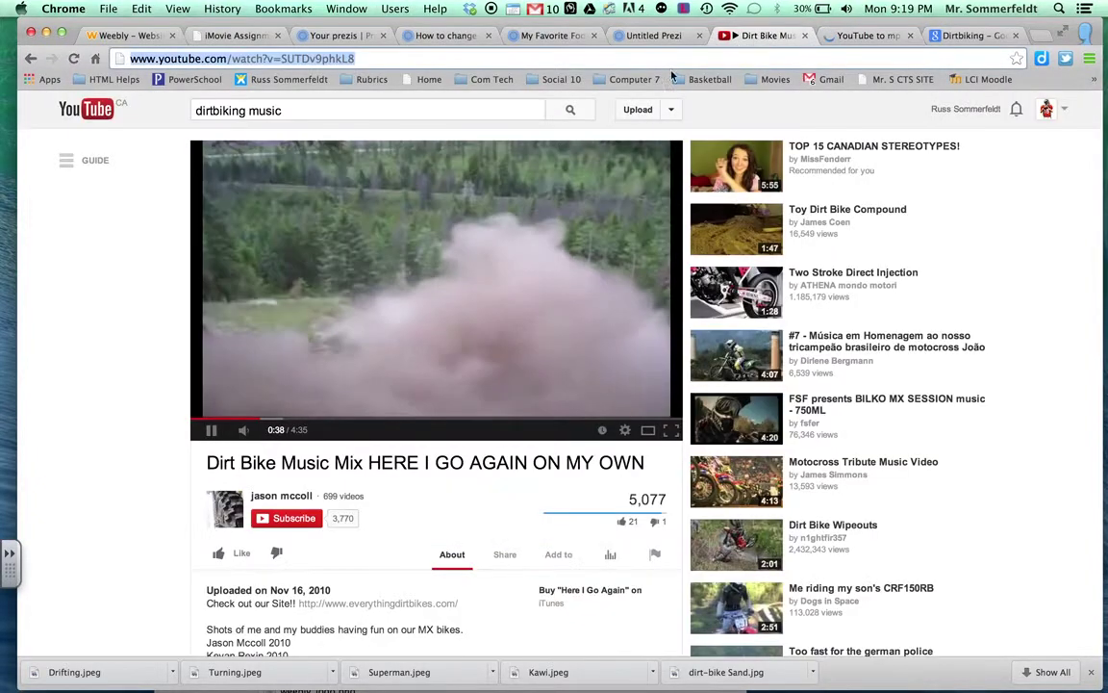
click(205, 431)
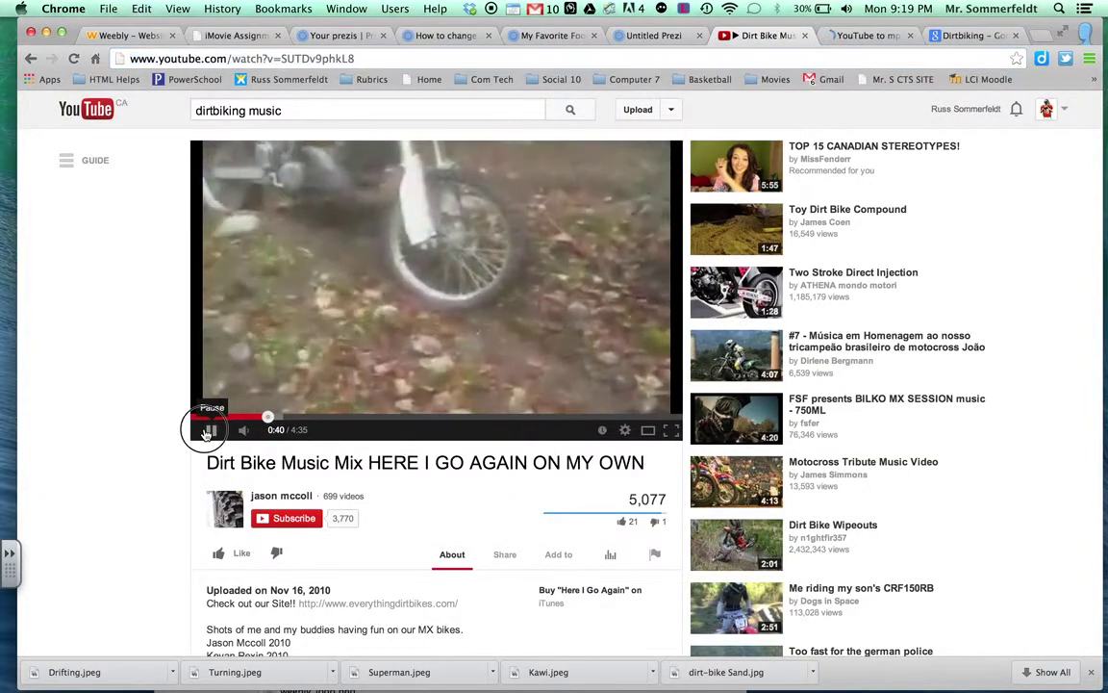
click(828, 36)
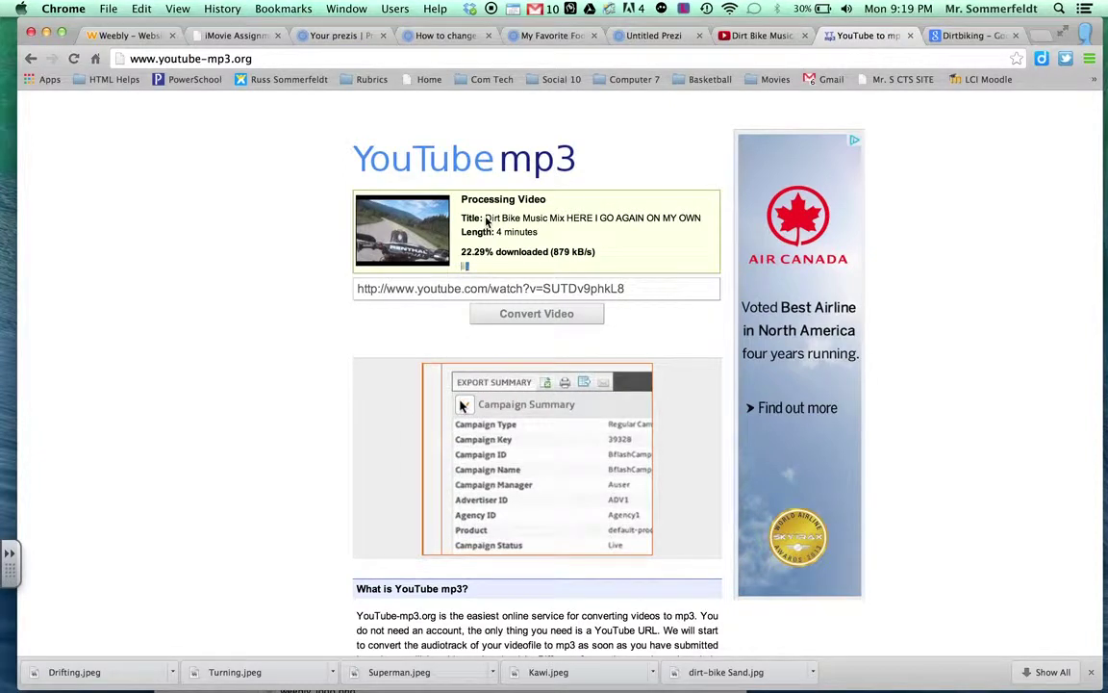
click(1092, 674)
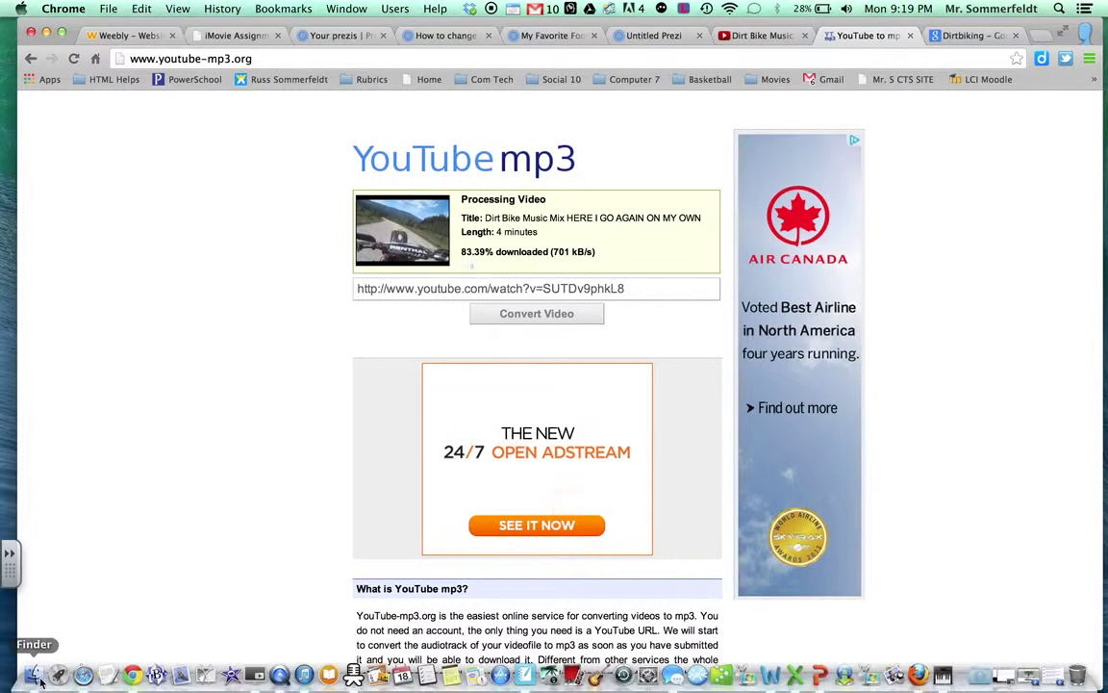
Switch to Finder and create a folder named "Music" inside the iMovie Files folder, then select it.
click(31, 610)
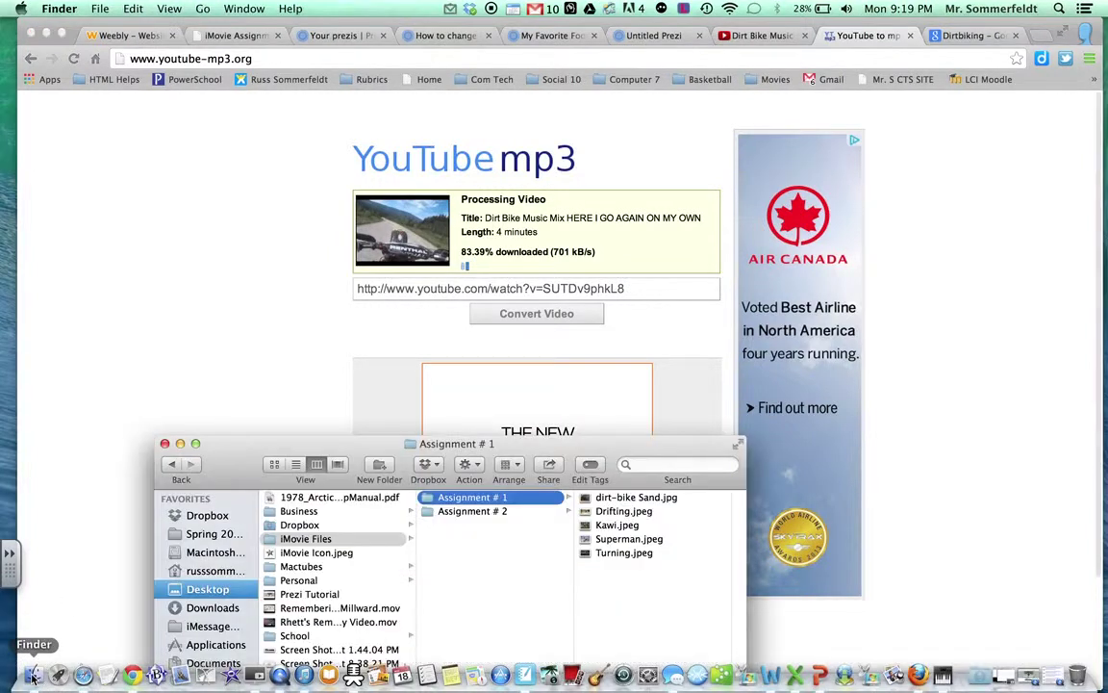
click(462, 544)
right_click(462, 544)
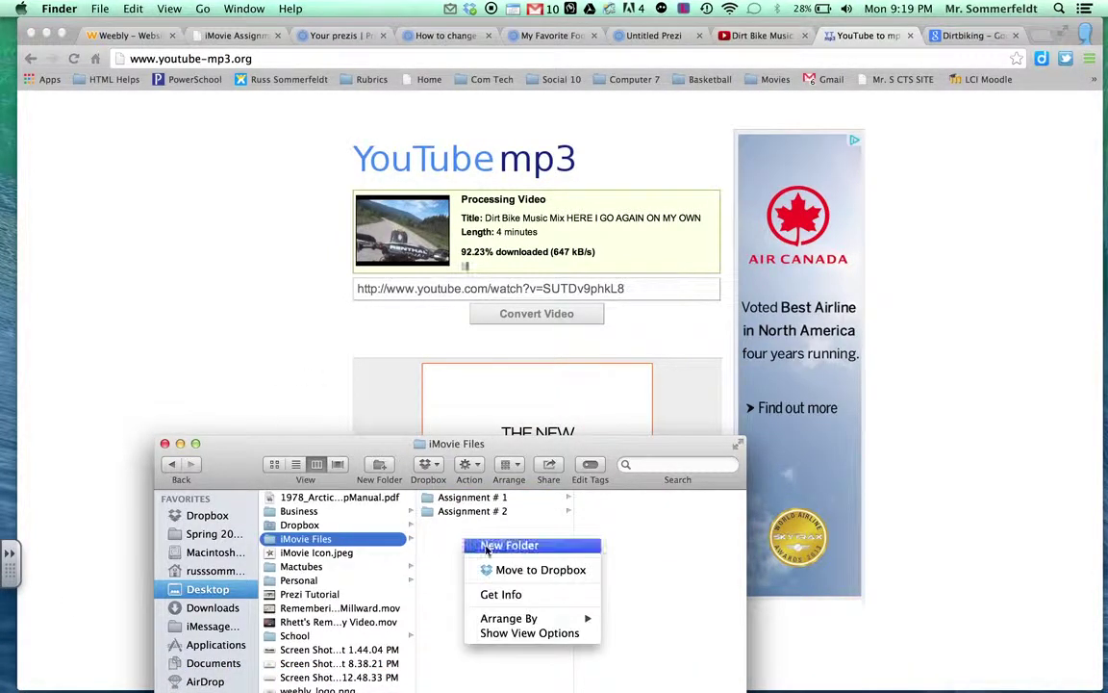
click(489, 542)
text(Music)
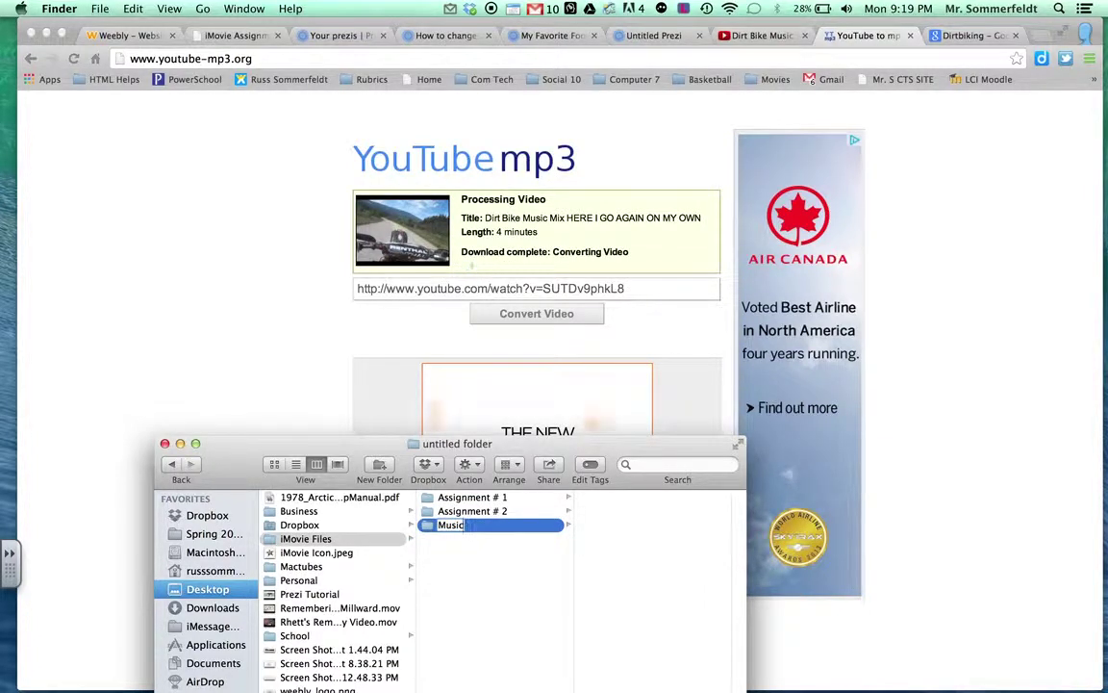
click(495, 573)
click(460, 524)
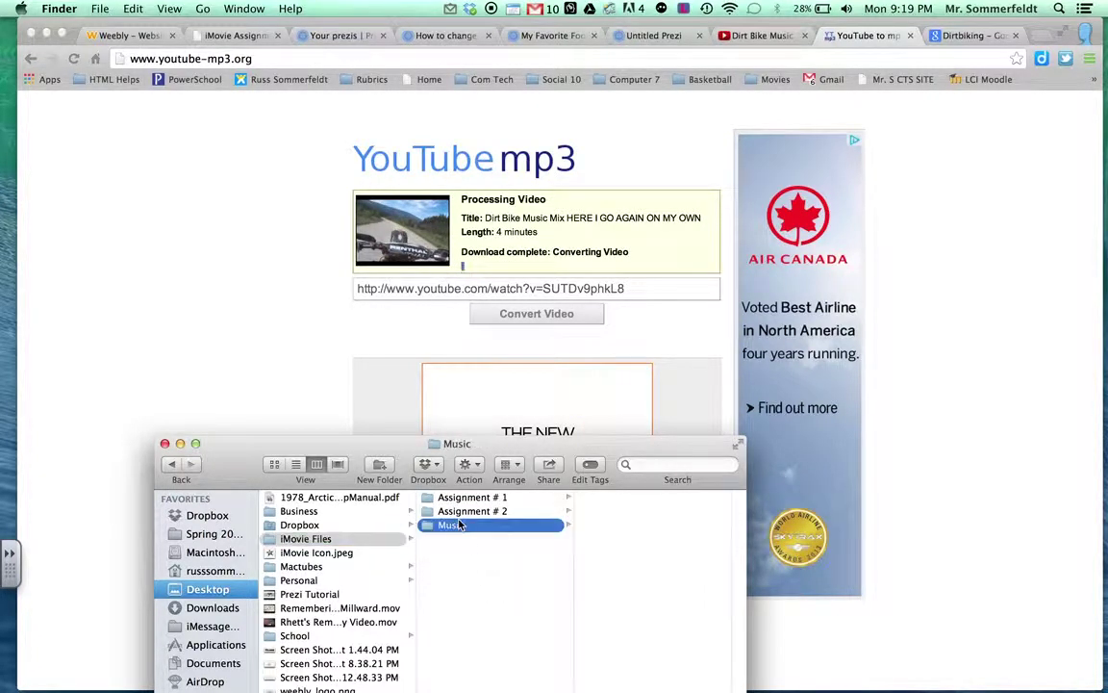
Download the converted mp3 from the converter page and arrange the browser and Finder windows side by side.
click(324, 348)
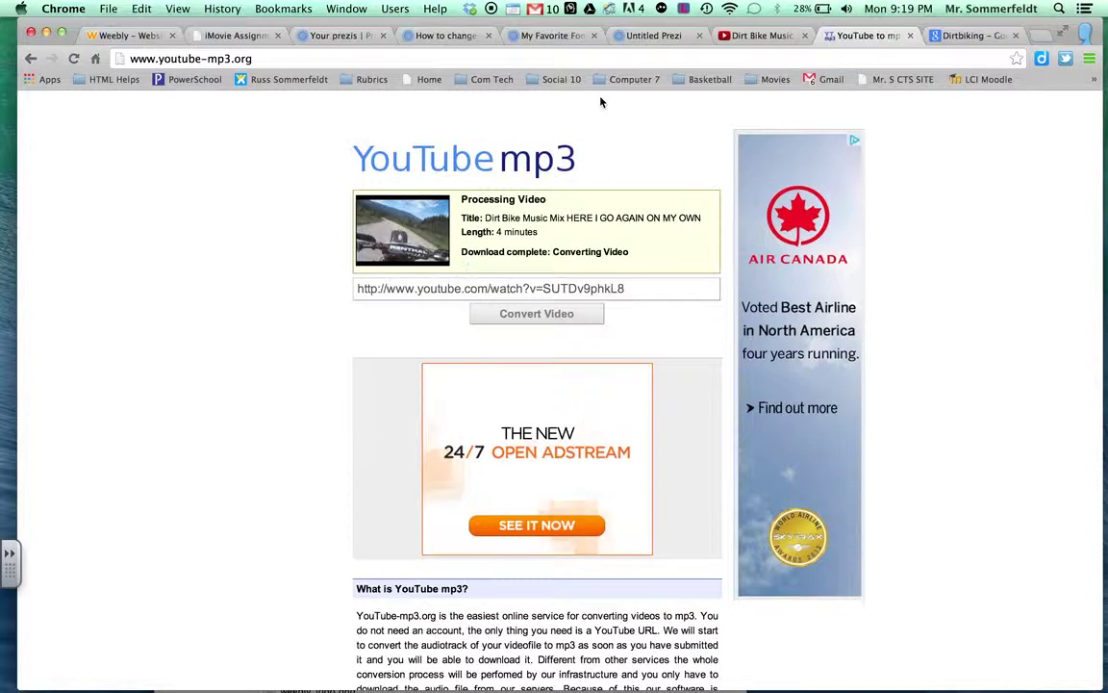
click(483, 253)
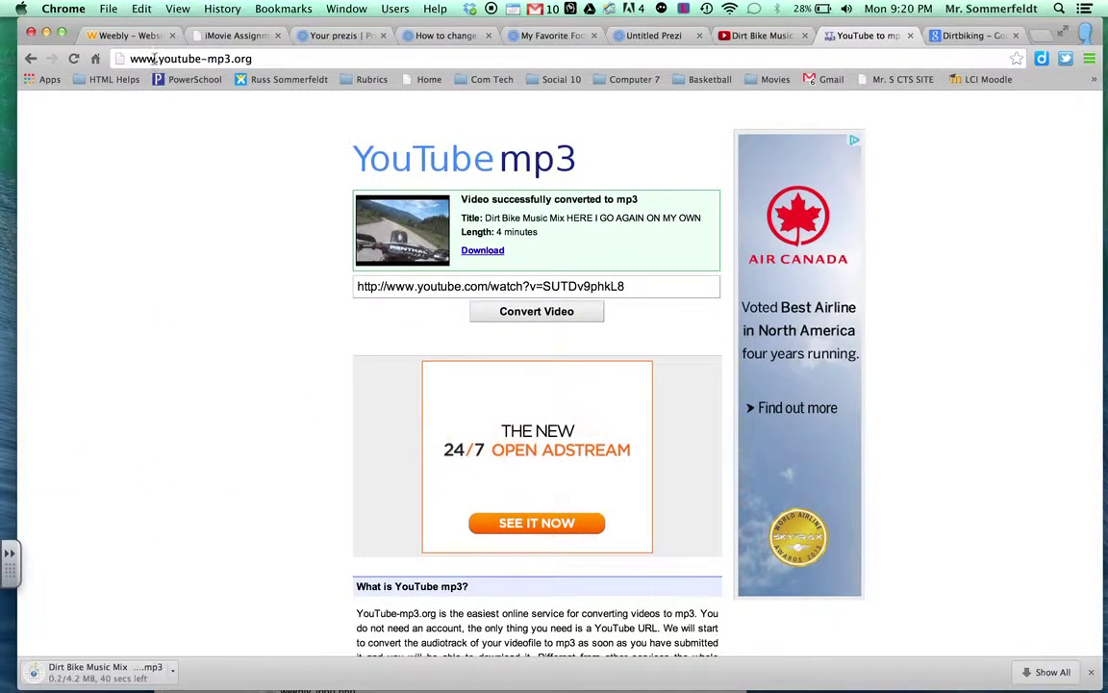
drag(82, 24, 527, 23)
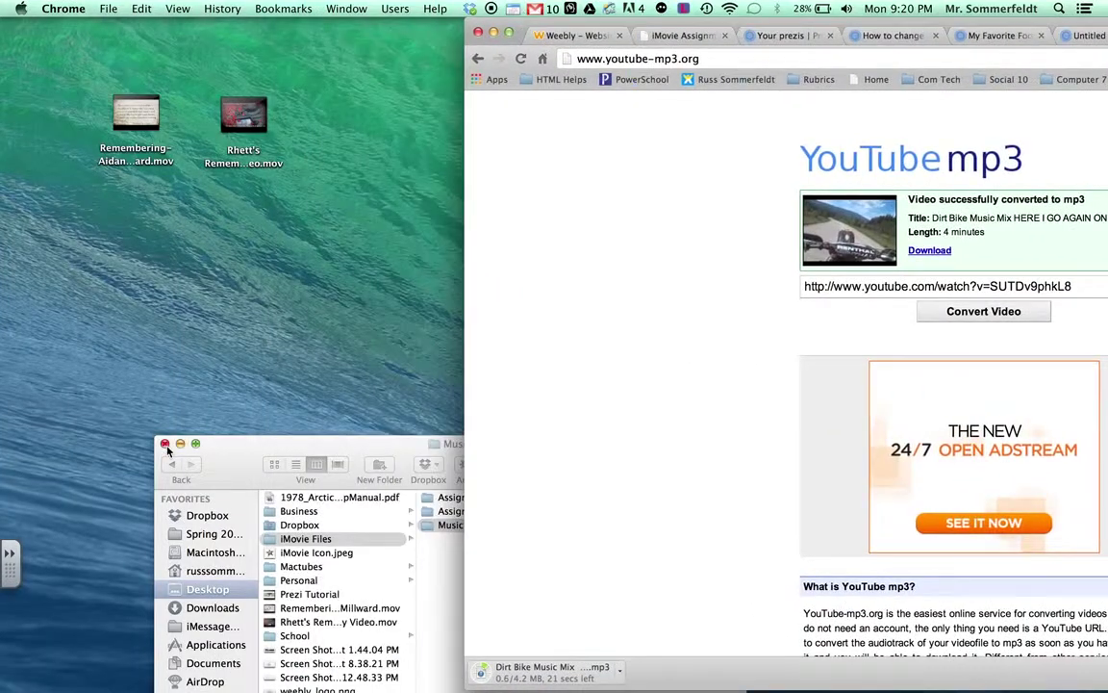
drag(165, 448, 55, 240)
click(672, 344)
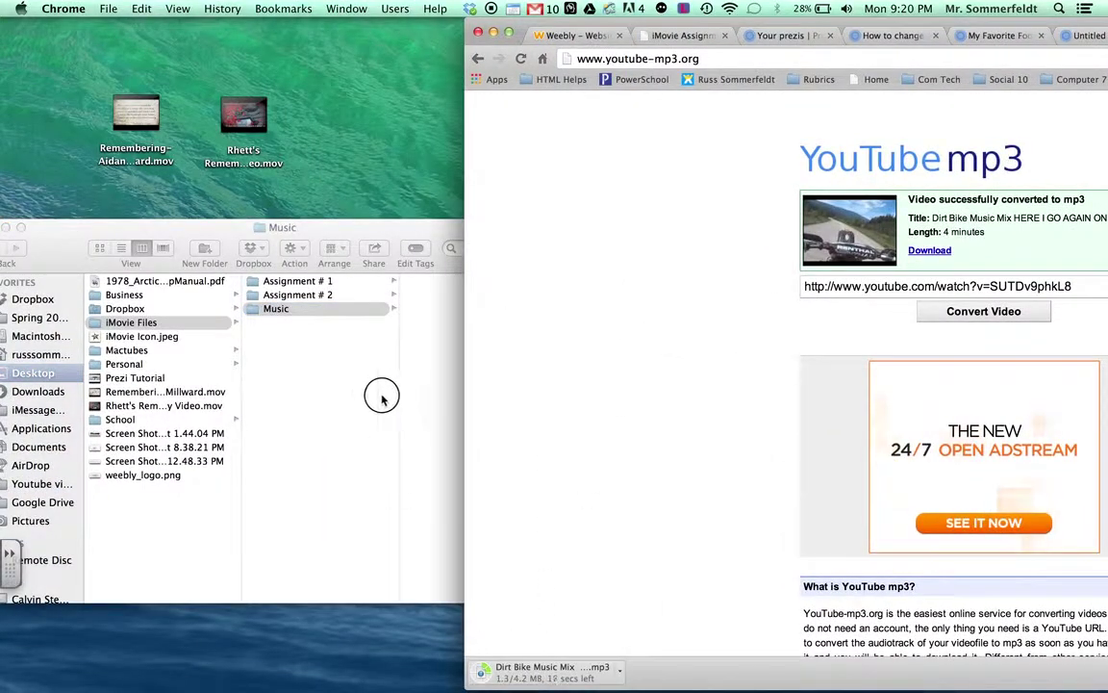
drag(522, 34, 741, 55)
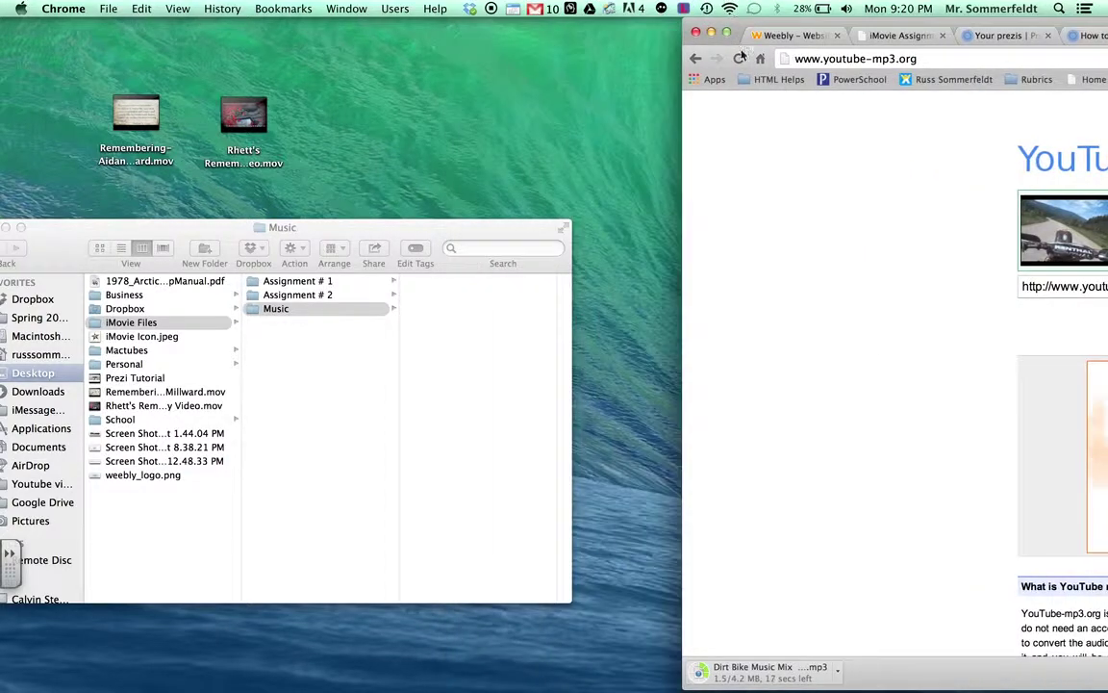
Move the downloaded "Dirt Bike Music Mix" mp3 from the browser into the Music folder in Finder.
click(838, 669)
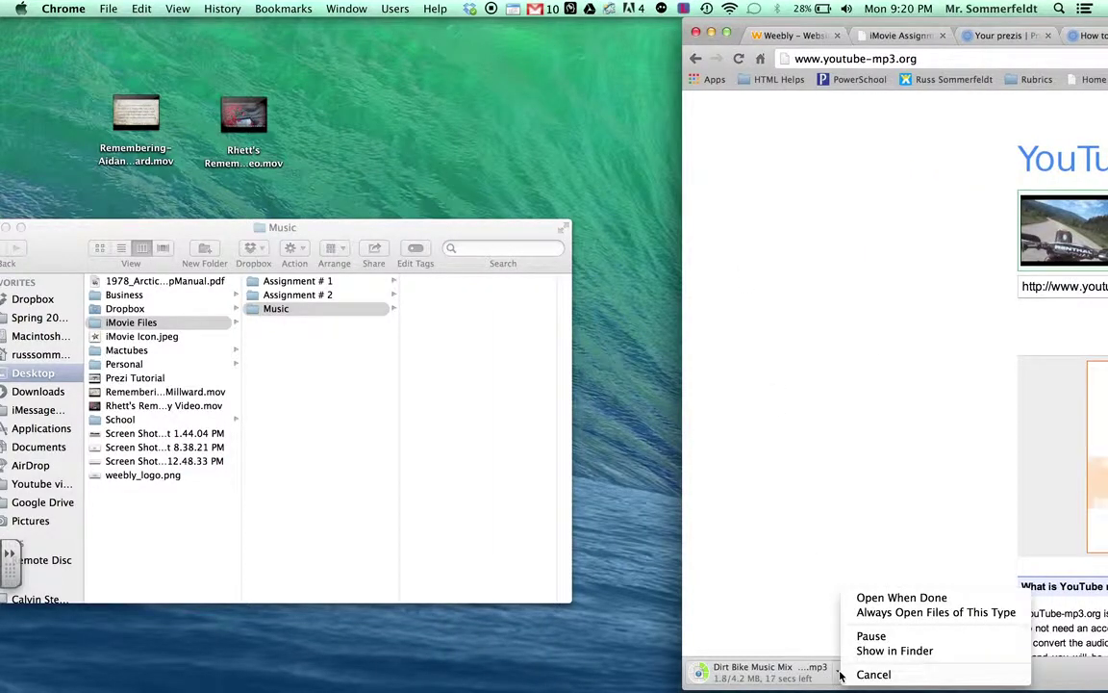
click(840, 676)
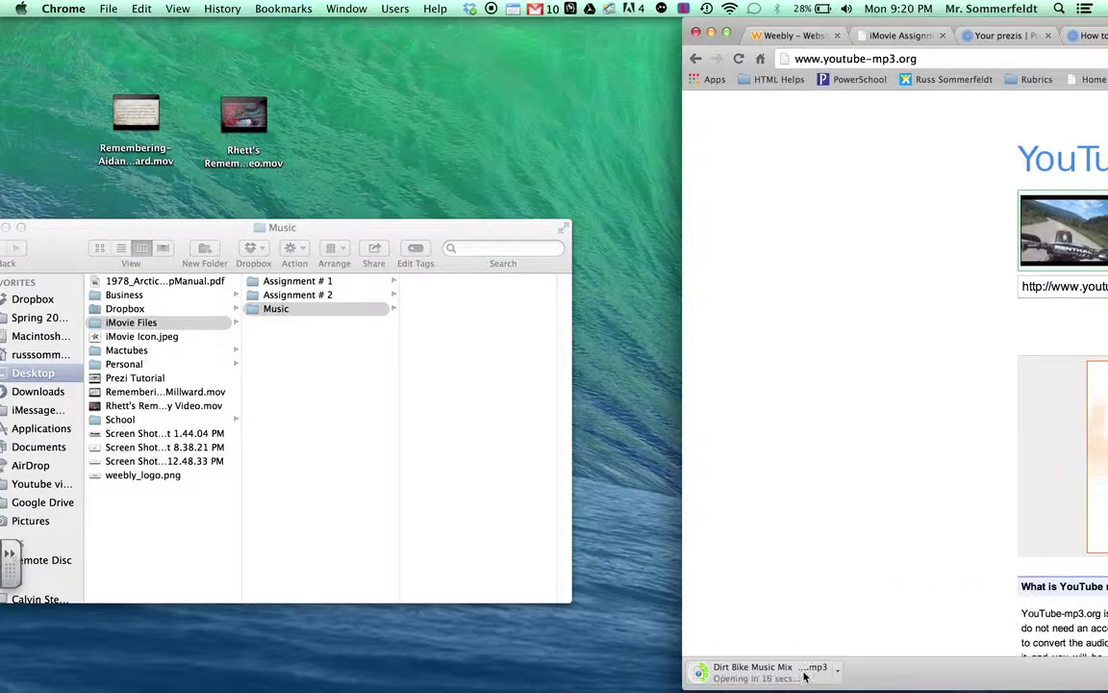
drag(695, 676, 459, 364)
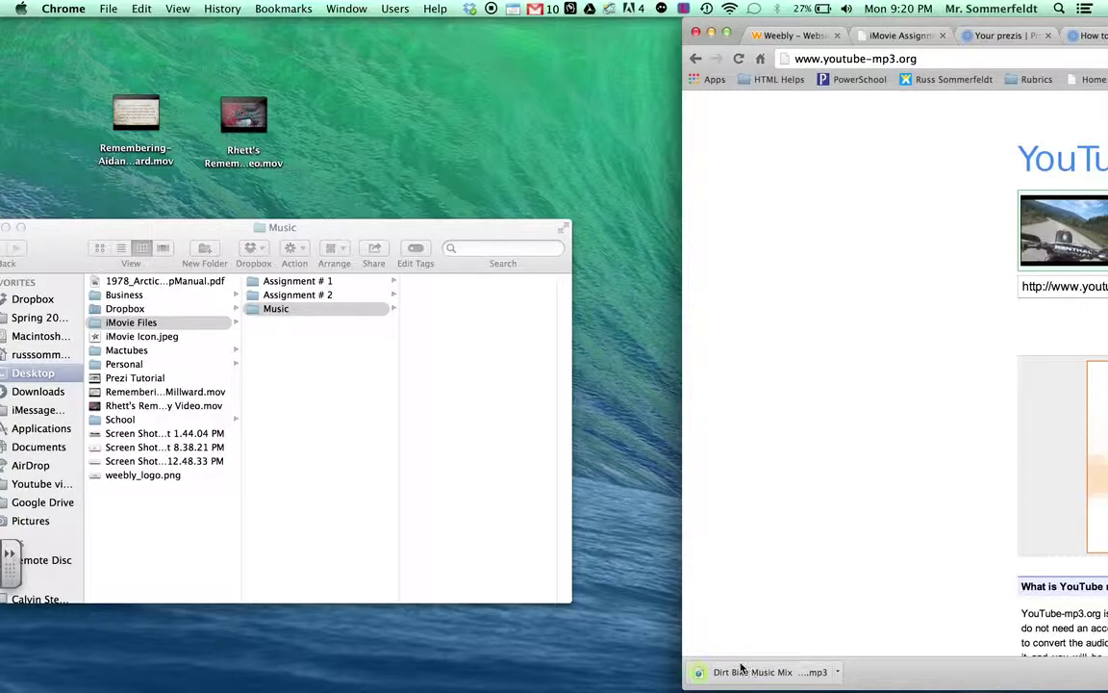
drag(742, 668, 460, 343)
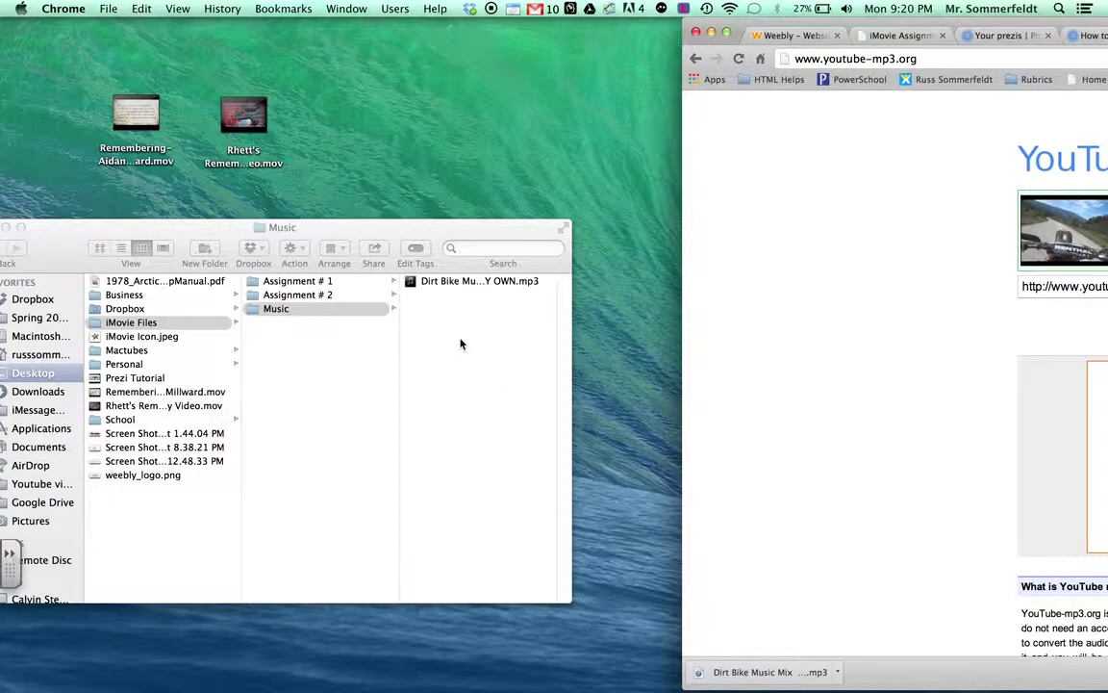
Open the mp3 in the Music folder and play its preview briefly to check the audio, then pause it.
double_click(480, 280)
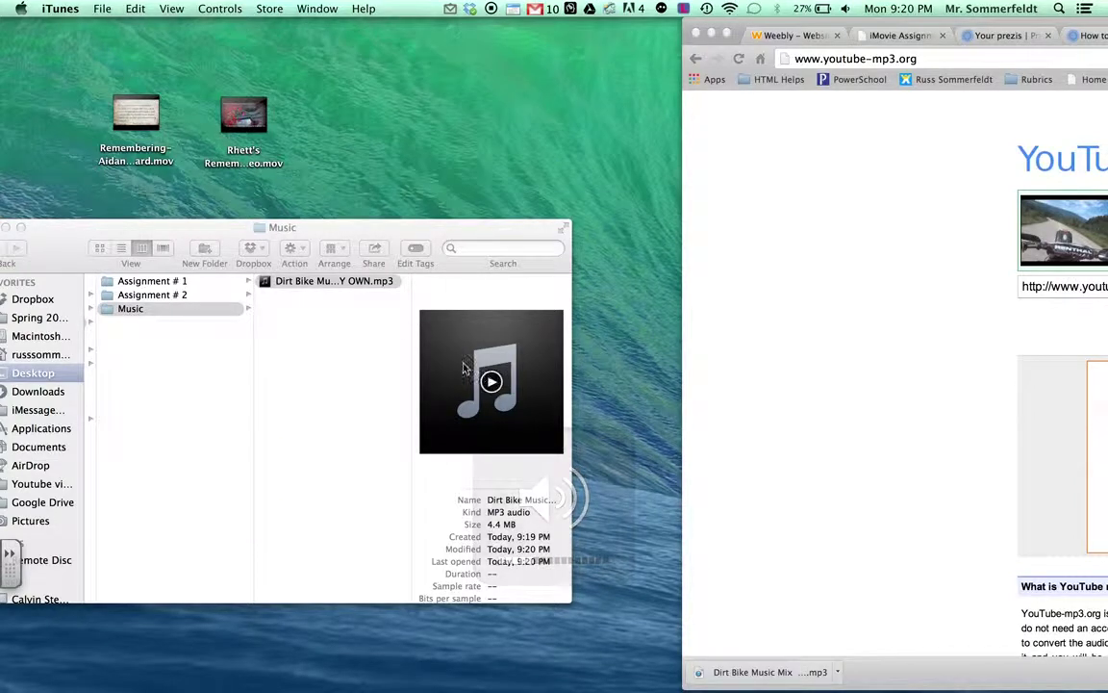
click(492, 382)
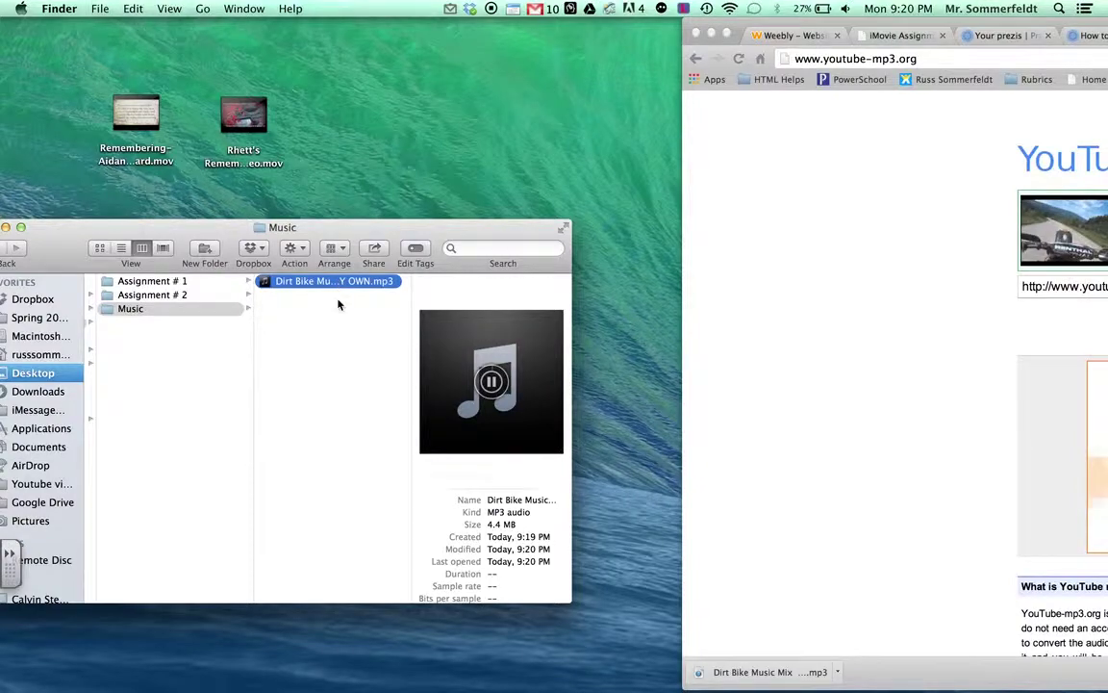
click(492, 382)
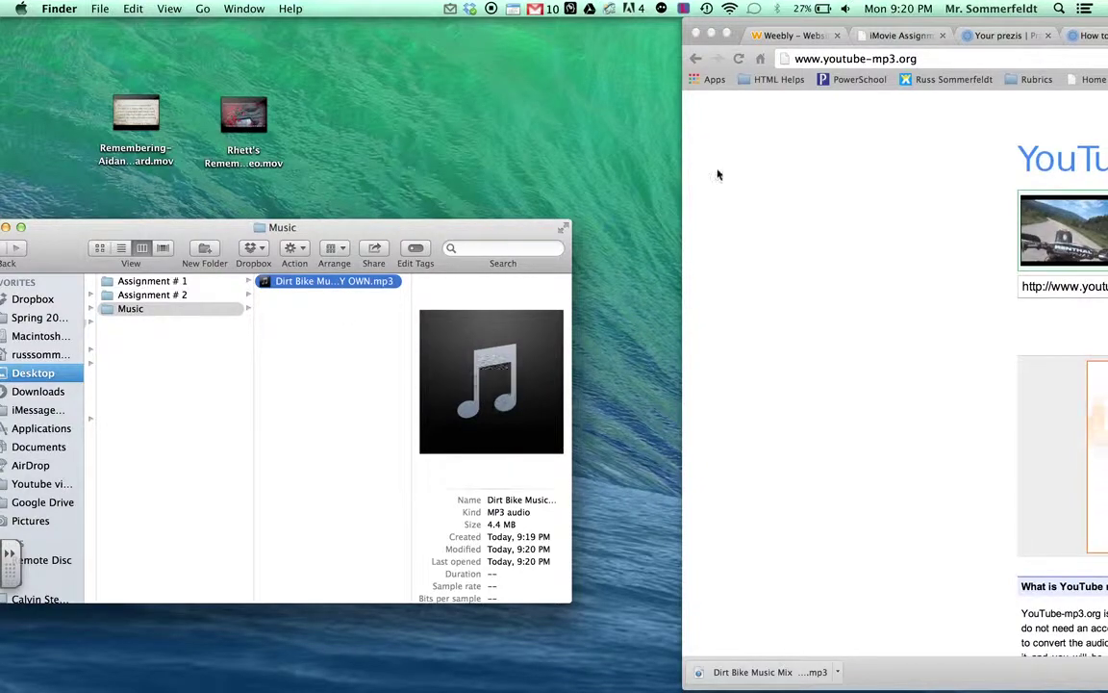
Bring the browser window back into full view and return to the iMovie Assignment # 1 page.
drag(735, 29, 82, 8)
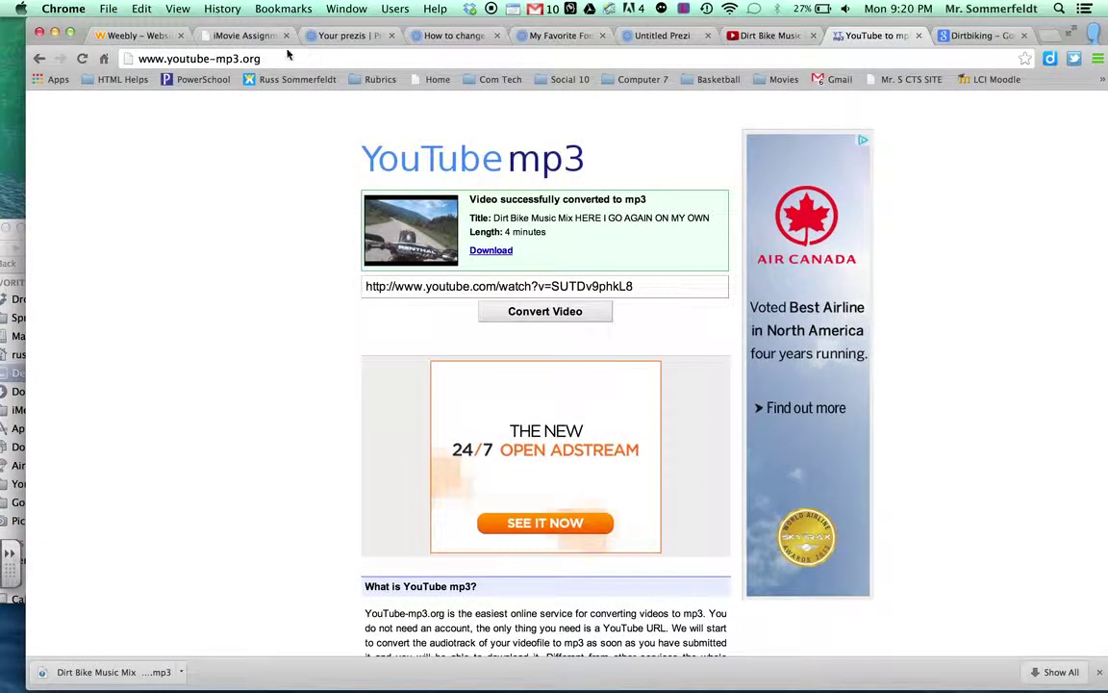
click(248, 36)
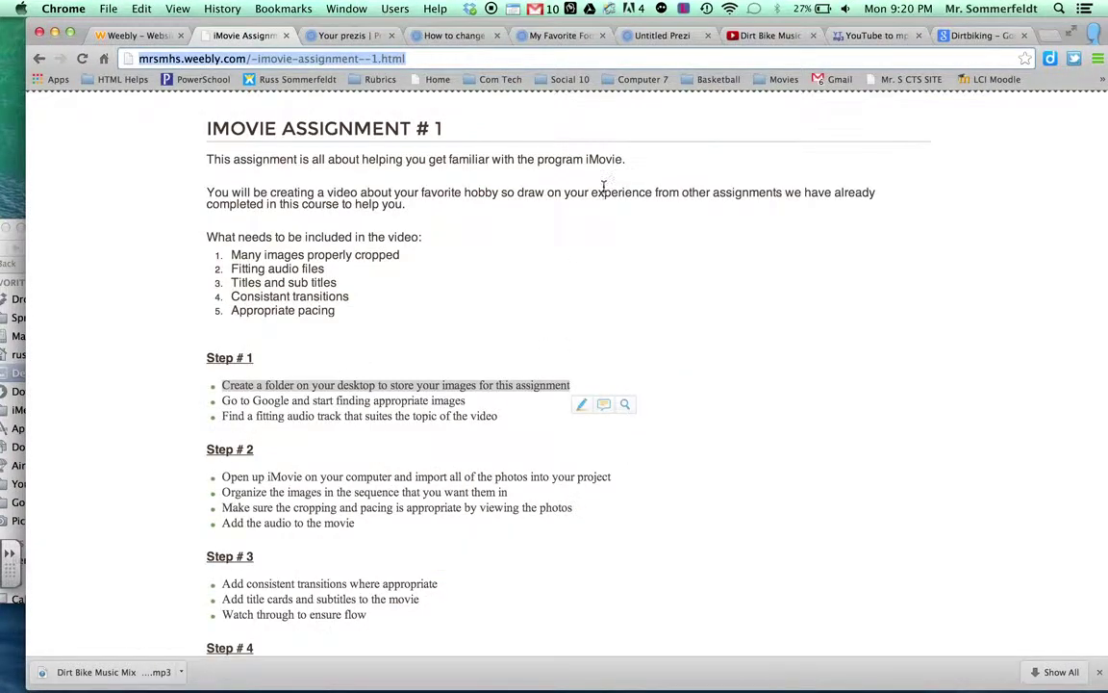